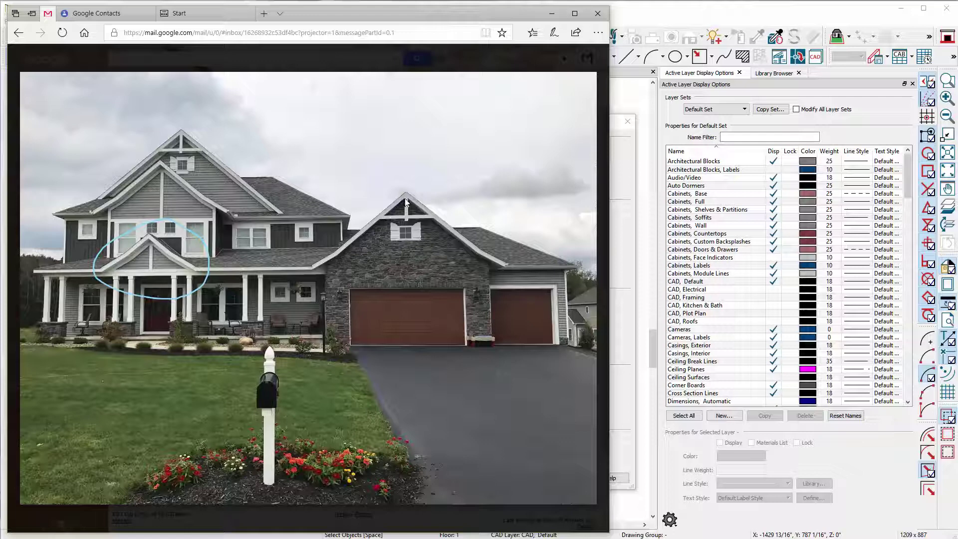
# Bring the Chief Architect house plan back in front of the Gmail photo viewer
pyautogui.click(651, 23)
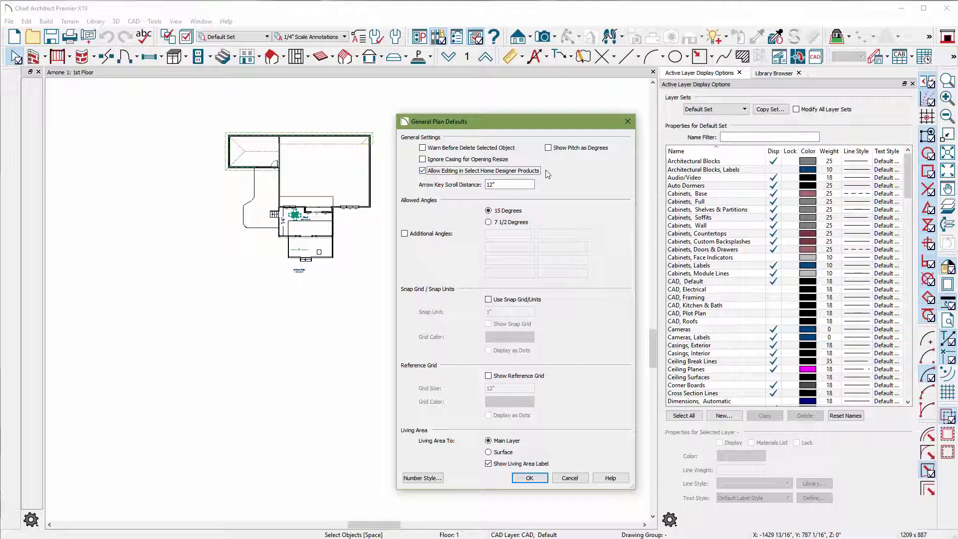
# Close General Plan Defaults and create a Perspective Full Overview camera looking down on the house
pyautogui.click(529, 478)
pyautogui.scroll(10, 288, 205)
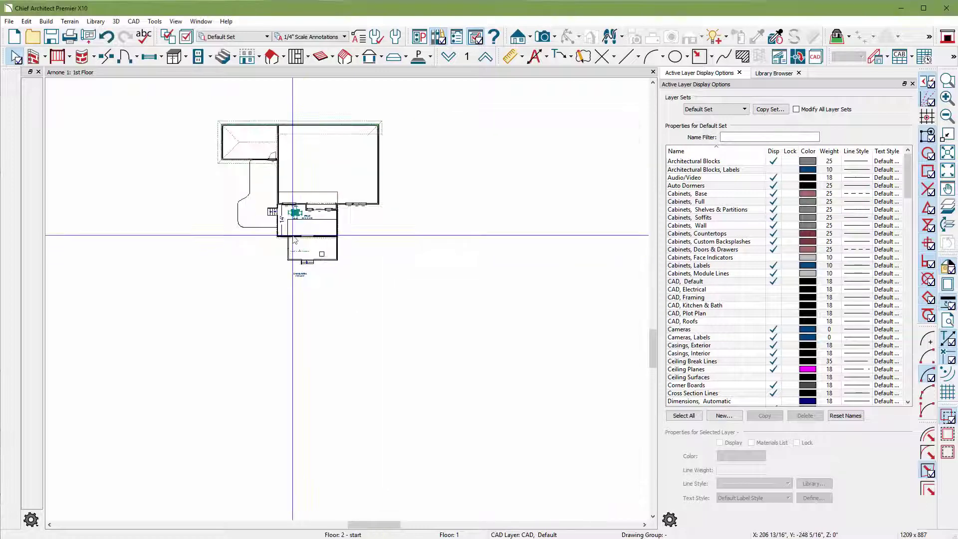
pyautogui.scroll(2, 337, 252)
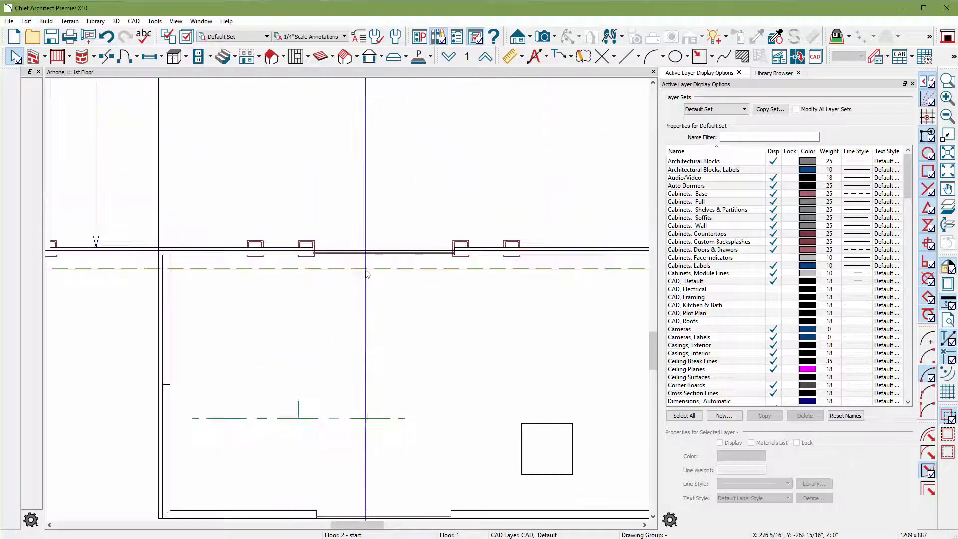
pyautogui.scroll(-6, 336, 193)
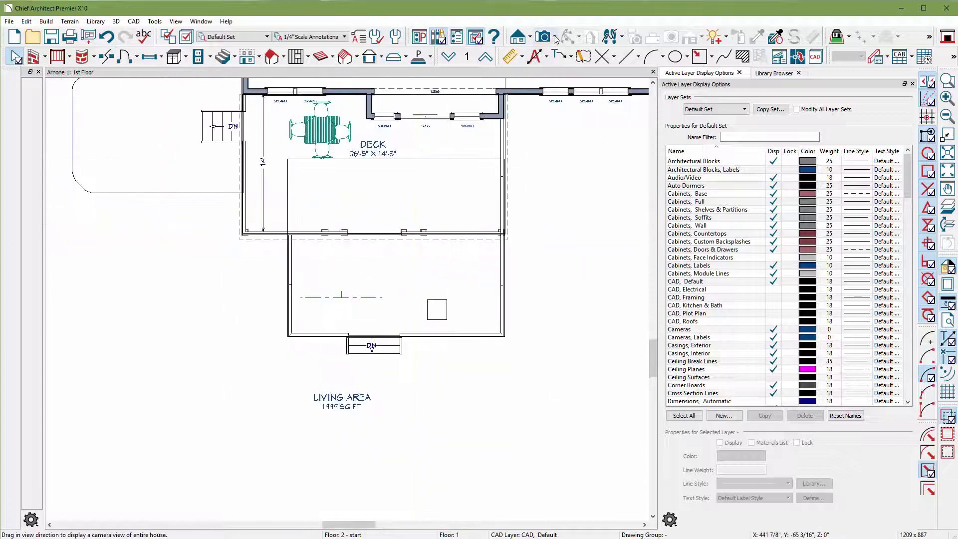
pyautogui.click(555, 39)
pyautogui.click(559, 79)
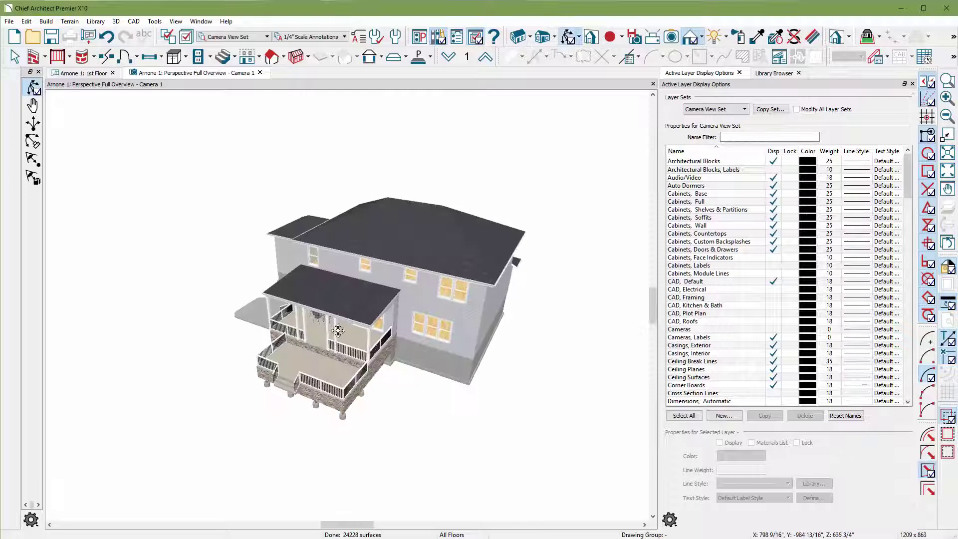
pyautogui.moveTo(338, 330); pyautogui.dragTo(428, 204)
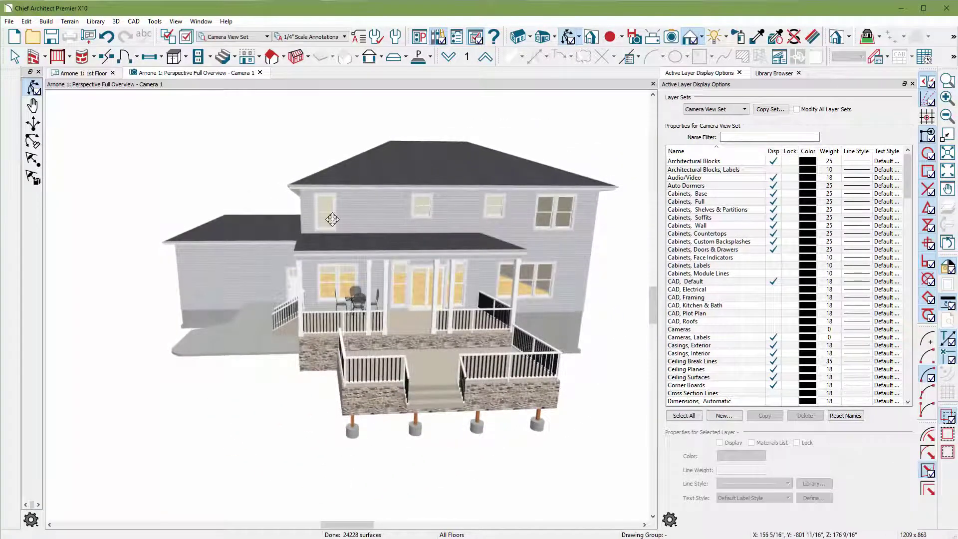
pyautogui.moveTo(417, 265); pyautogui.dragTo(382, 277)
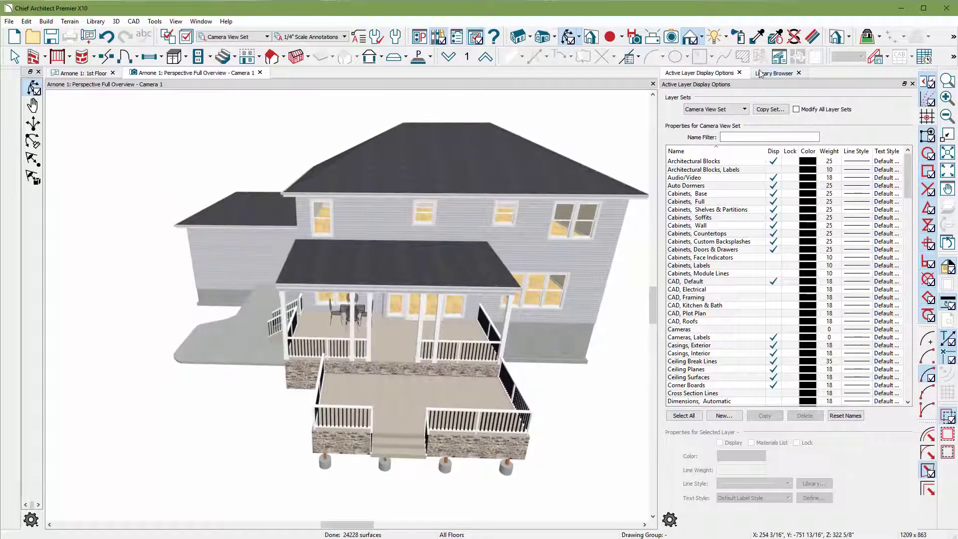
# Close the Layer Display and Library Browser panels, dock the 3D view beside the plan, zoom to the deck
pyautogui.click(740, 73)
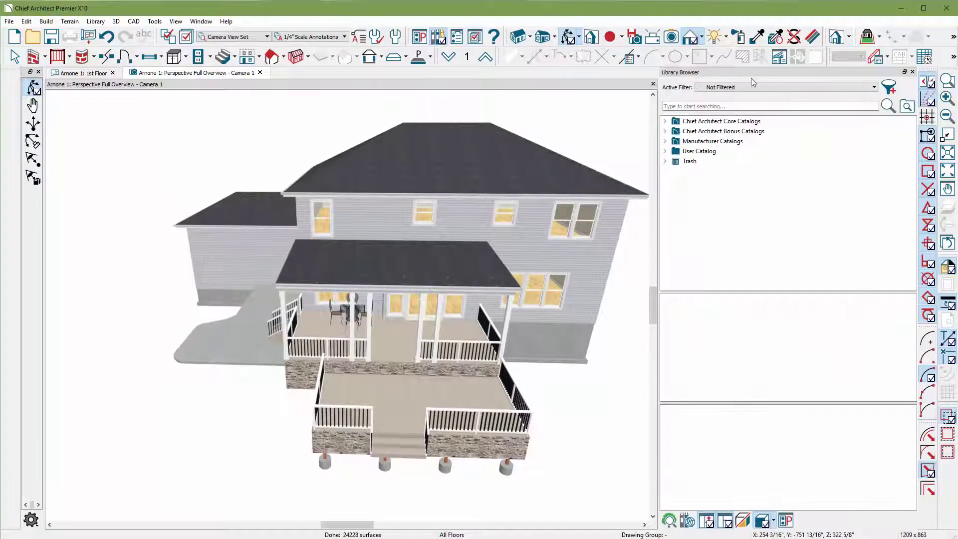
pyautogui.click(912, 73)
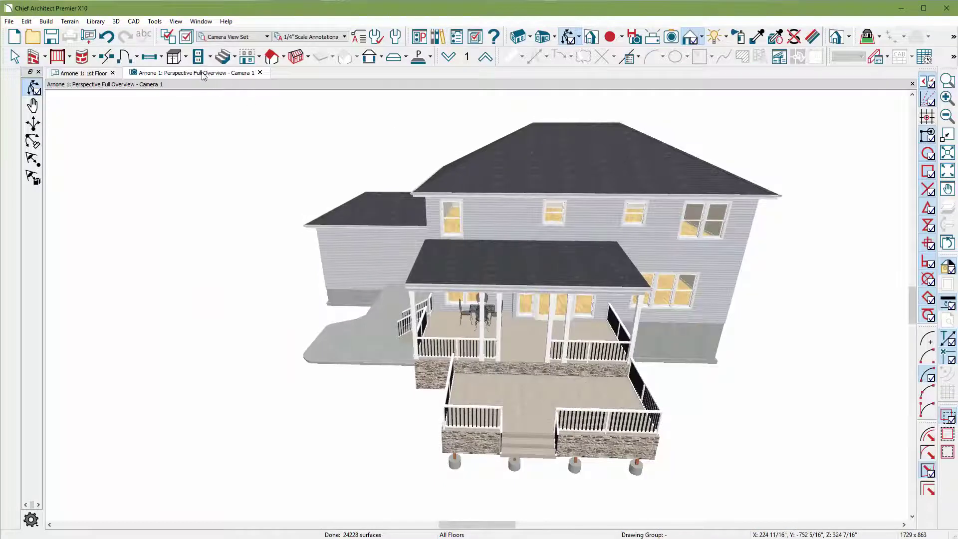
pyautogui.moveTo(227, 73); pyautogui.dragTo(633, 220)
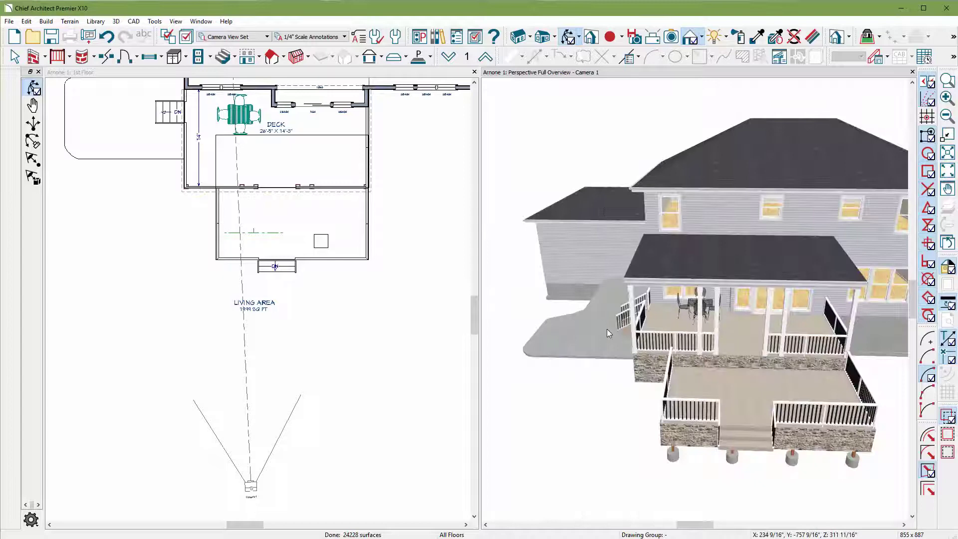
pyautogui.click(249, 156)
pyautogui.scroll(5, 248, 156)
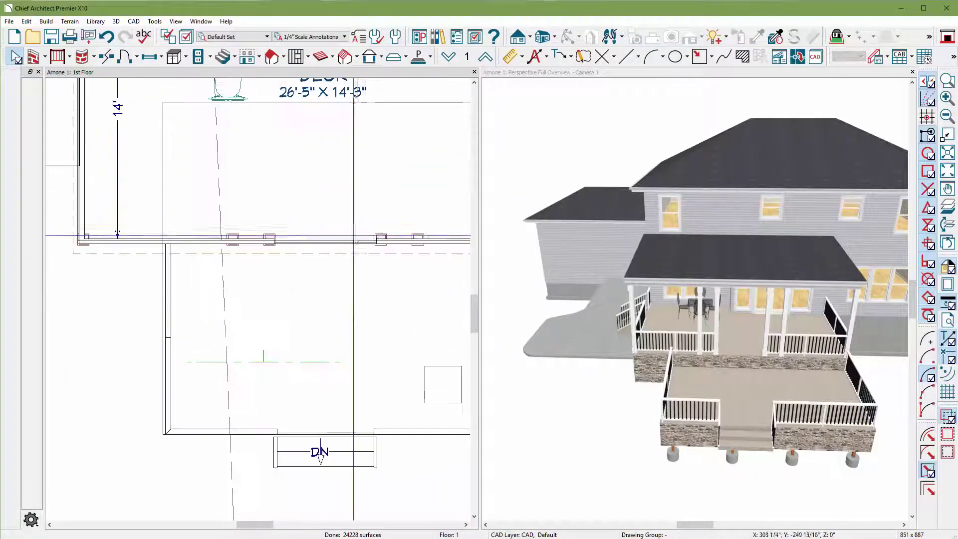
pyautogui.scroll(3, 357, 242)
pyautogui.scroll(-3, 129, 284)
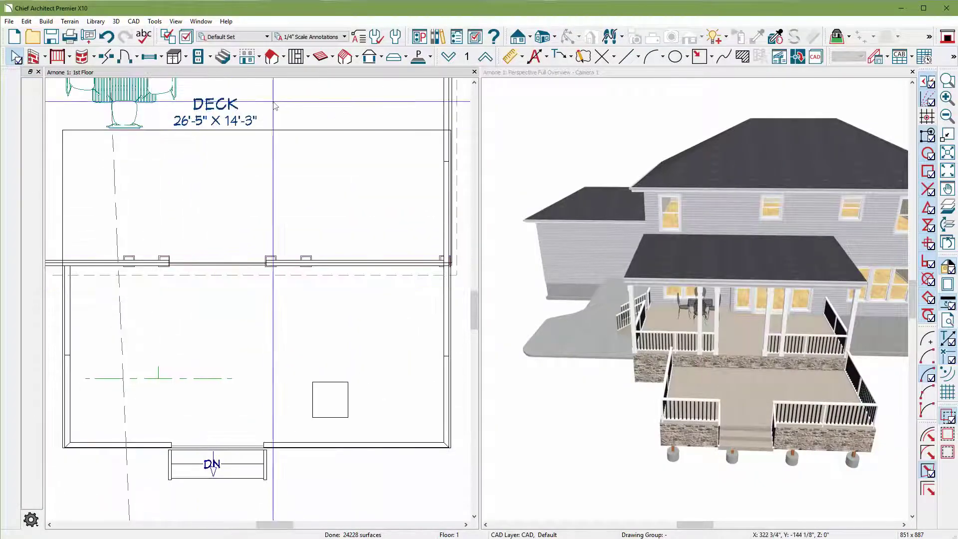
pyautogui.click(272, 57)
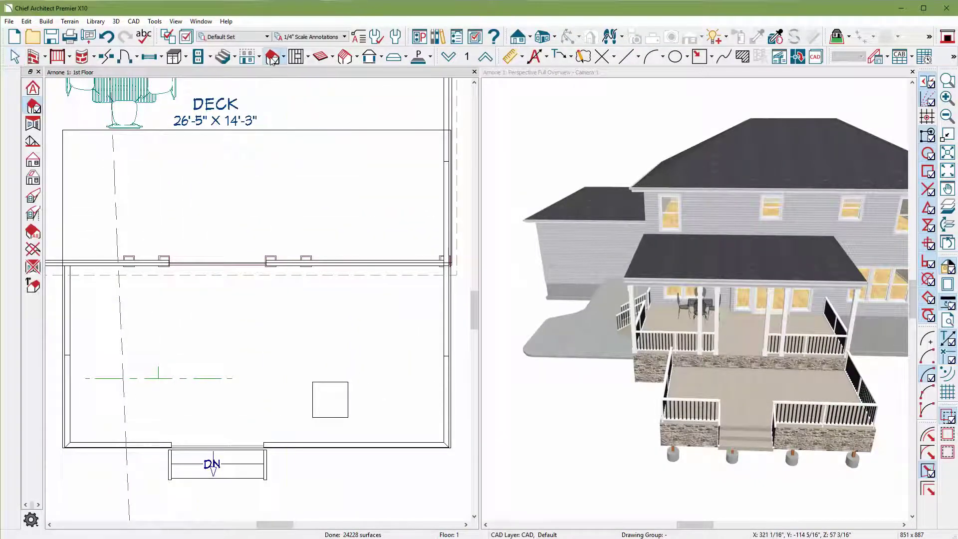
# Draw the first porch roof plane from the second-floor wall line and begin a second
pyautogui.click(105, 276)
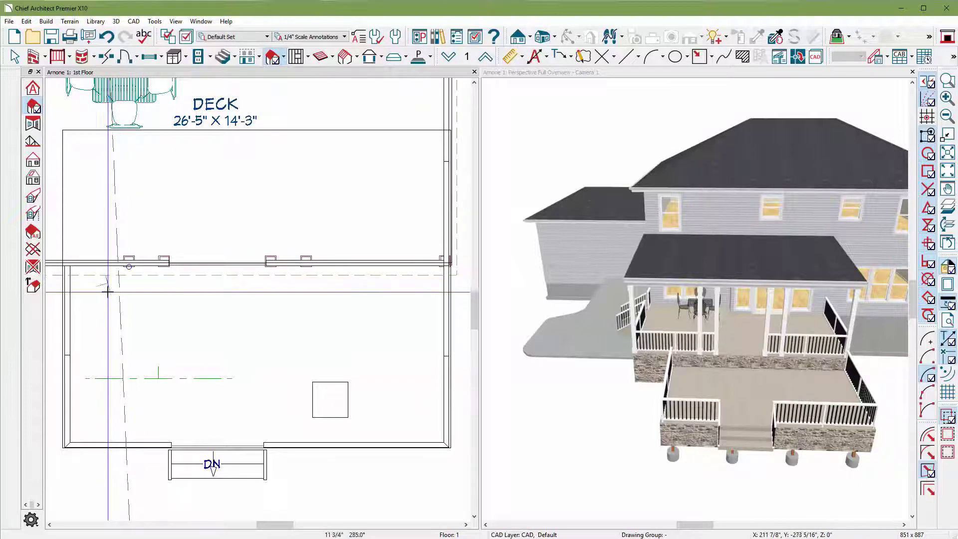
pyautogui.click(170, 304)
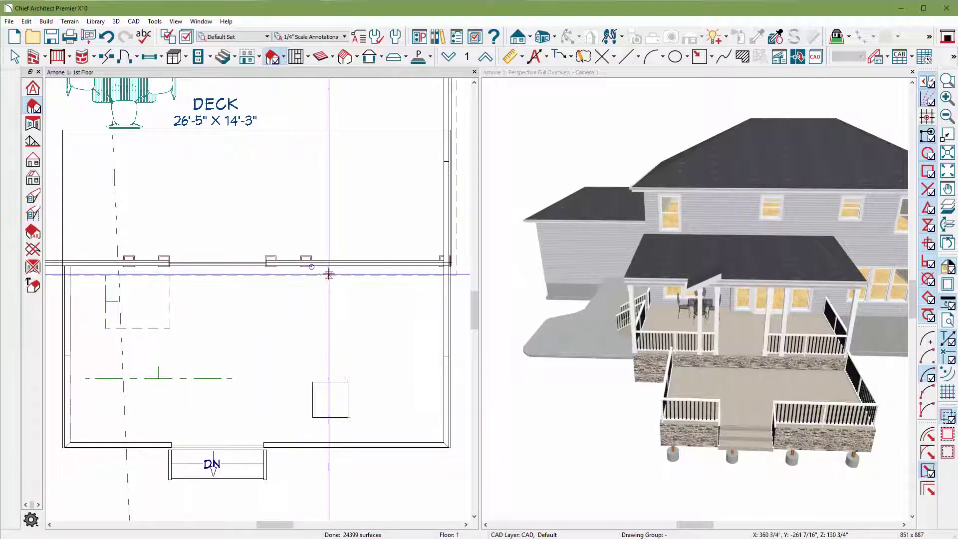
pyautogui.moveTo(327, 275); pyautogui.dragTo(260, 309)
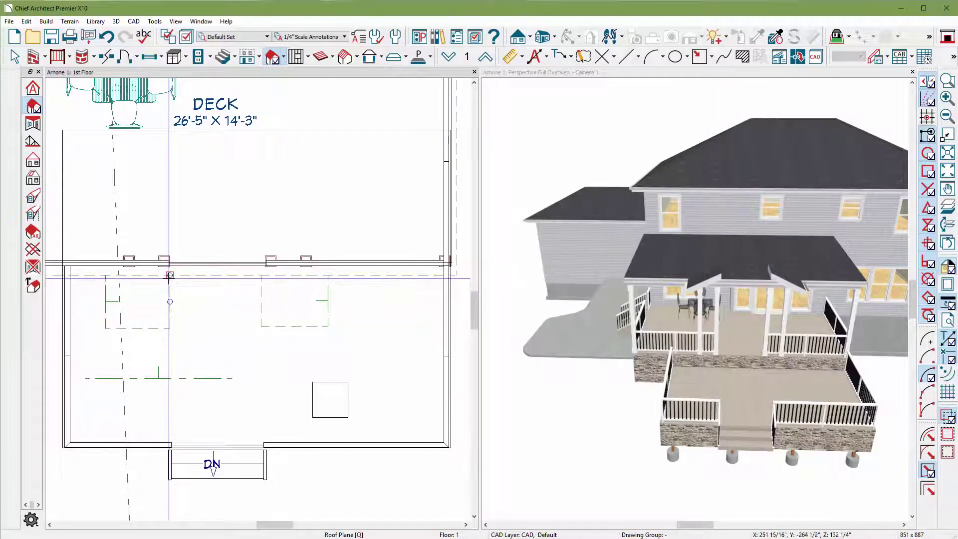
# Draw the opposite and centre roof planes from the wall line down over the porch
pyautogui.moveTo(170, 275)
pyautogui.mouseDown()
pyautogui.moveTo(170, 356)
pyautogui.moveTo(215, 356)
pyautogui.mouseUp()
pyautogui.moveTo(255, 274); pyautogui.dragTo(217, 344)
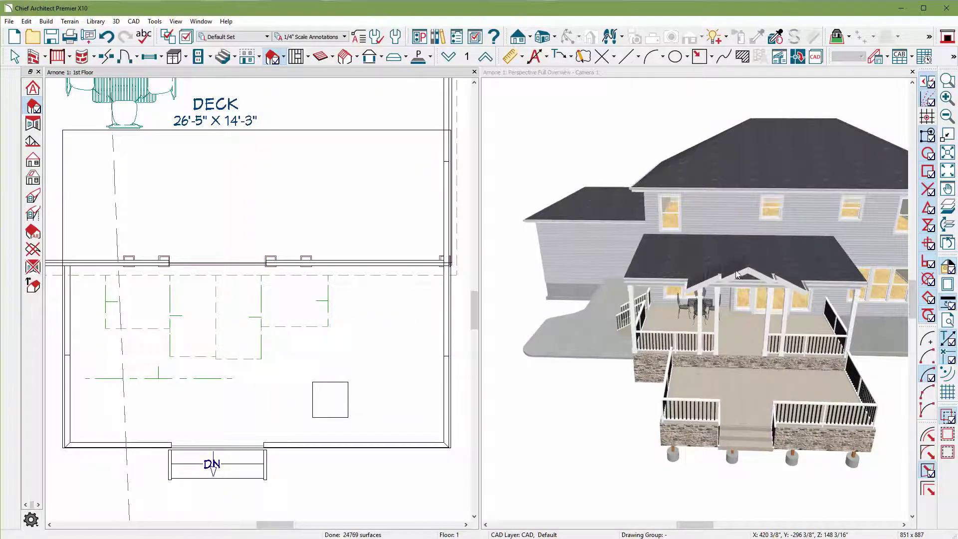
# Shorten two porch roof planes from their lower edges and shift one to the right
pyautogui.click(244, 358)
pyautogui.scroll(3, 244, 358)
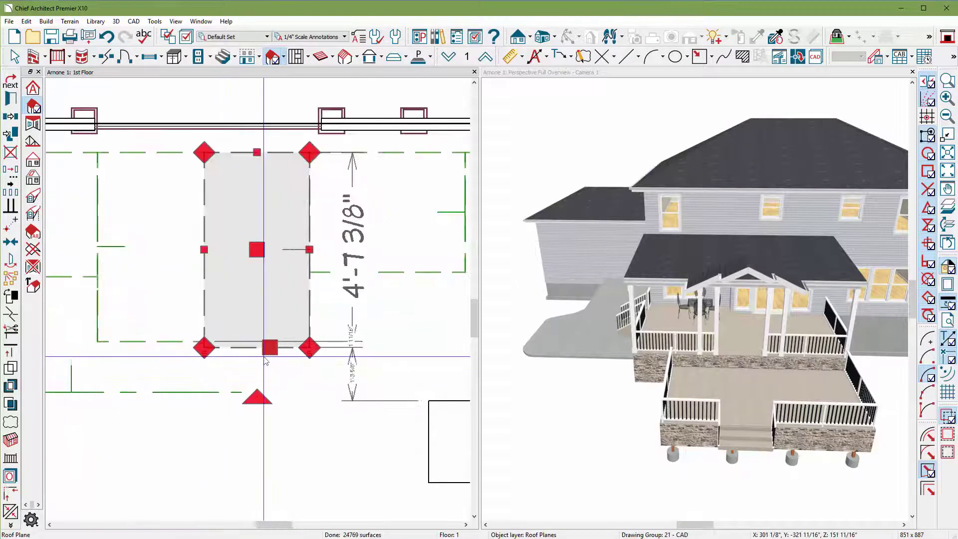
pyautogui.moveTo(265, 344); pyautogui.dragTo(277, 328)
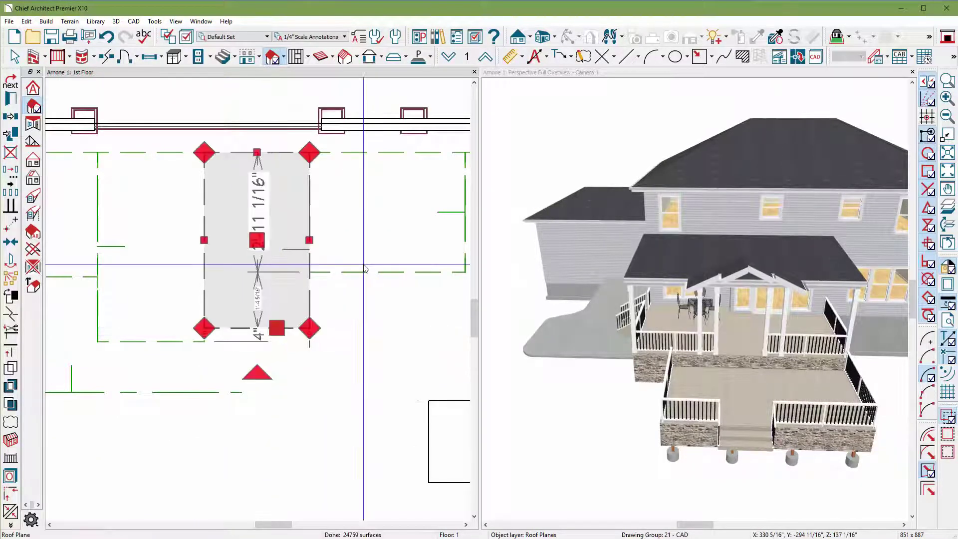
pyautogui.click(150, 343)
pyautogui.moveTo(151, 343); pyautogui.dragTo(243, 324)
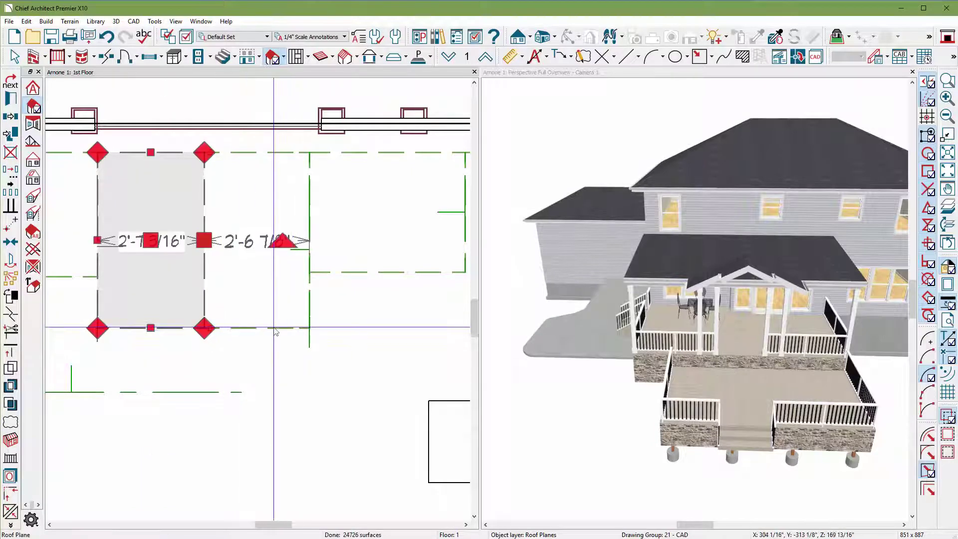
pyautogui.moveTo(151, 239); pyautogui.dragTo(257, 240)
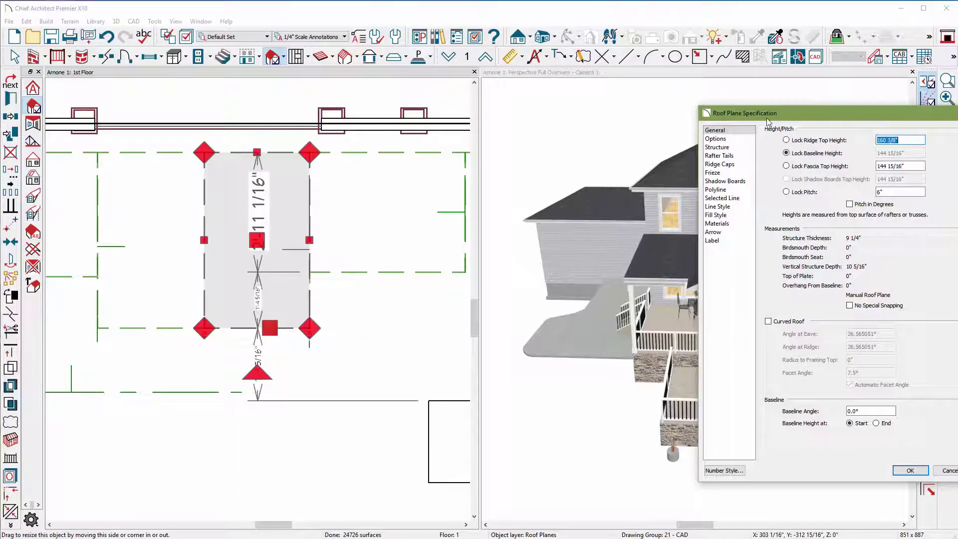
# In Roof Plane Specification, lock the fascia height and apply the steeper pitch
pyautogui.moveTo(767, 120); pyautogui.dragTo(458, 126)
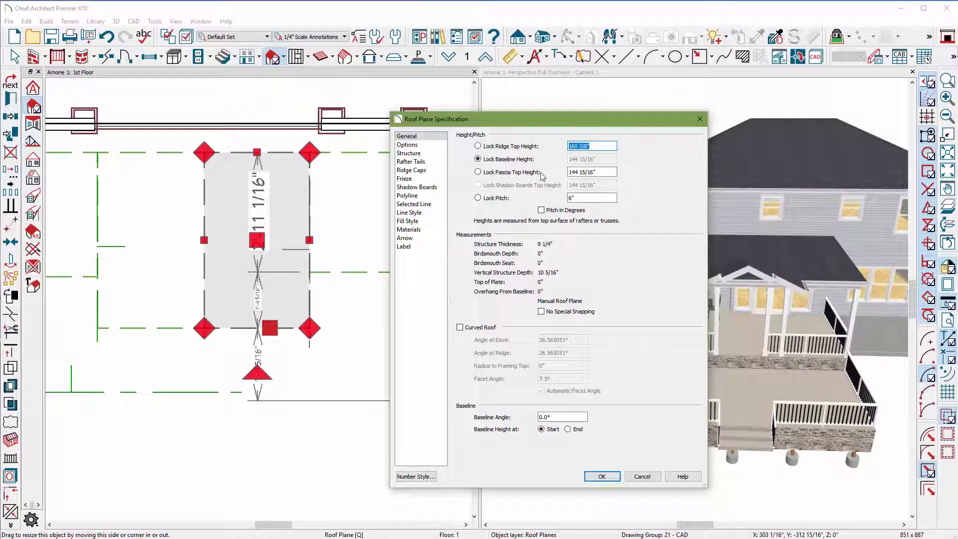
pyautogui.click(478, 172)
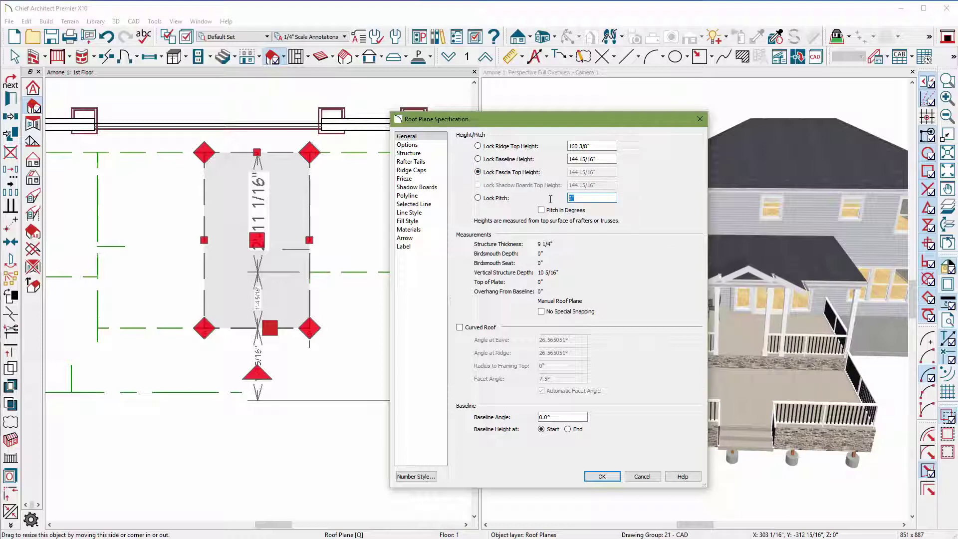
pyautogui.press('Return')
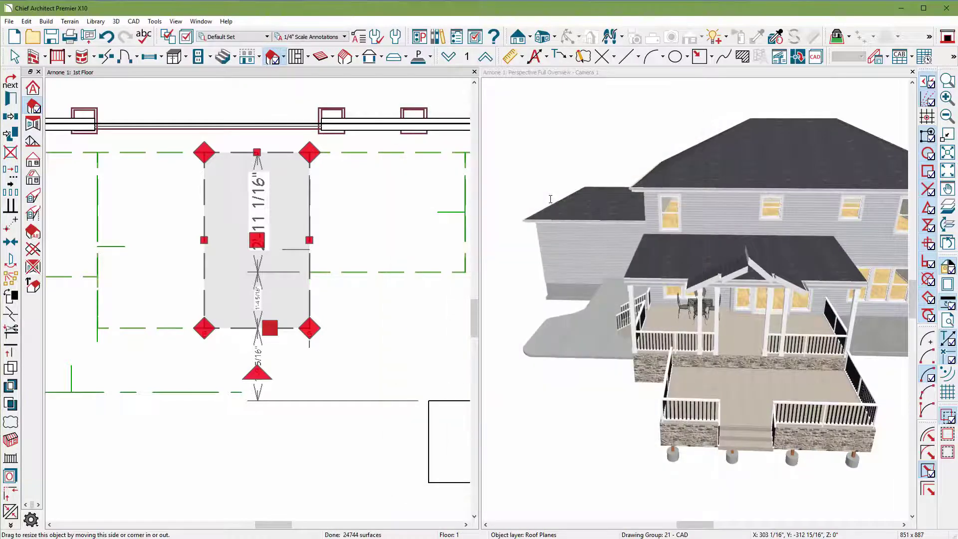
# Lock the left porch roof plane's fascia top height
pyautogui.click(134, 327)
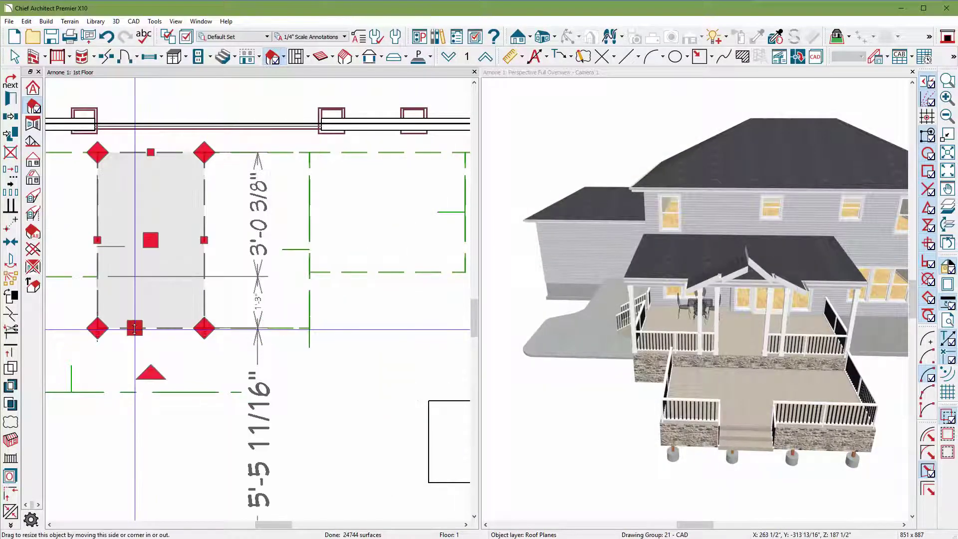
pyautogui.doubleClick(134, 328)
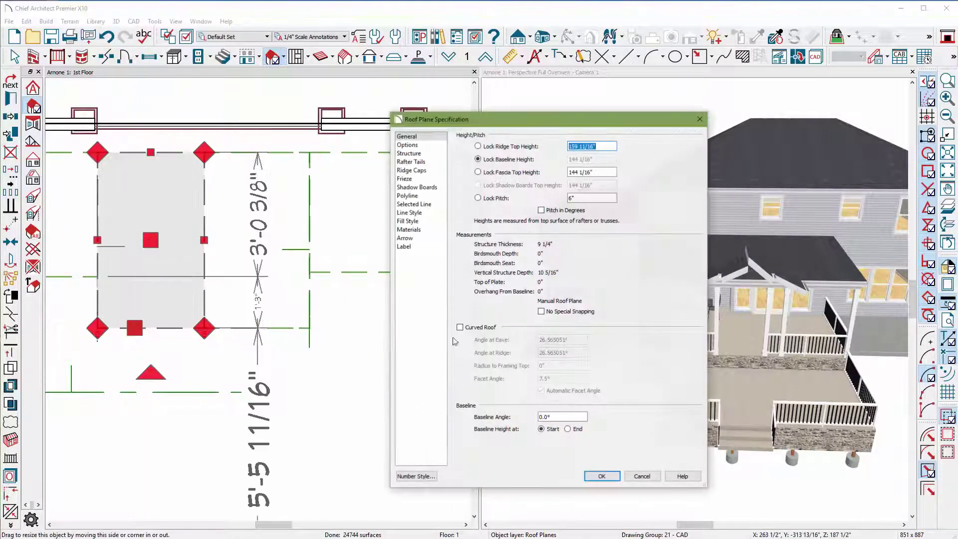
pyautogui.click(508, 173)
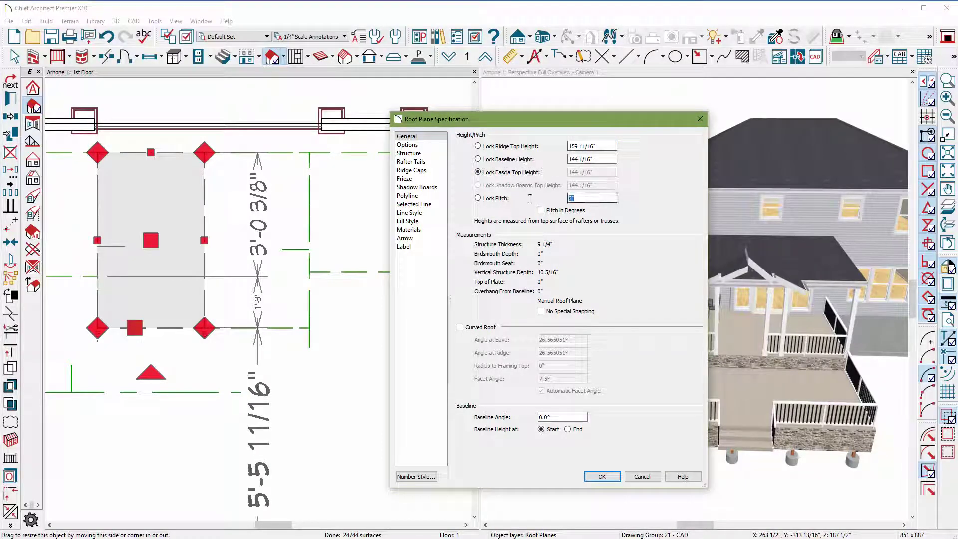
pyautogui.press('Return')
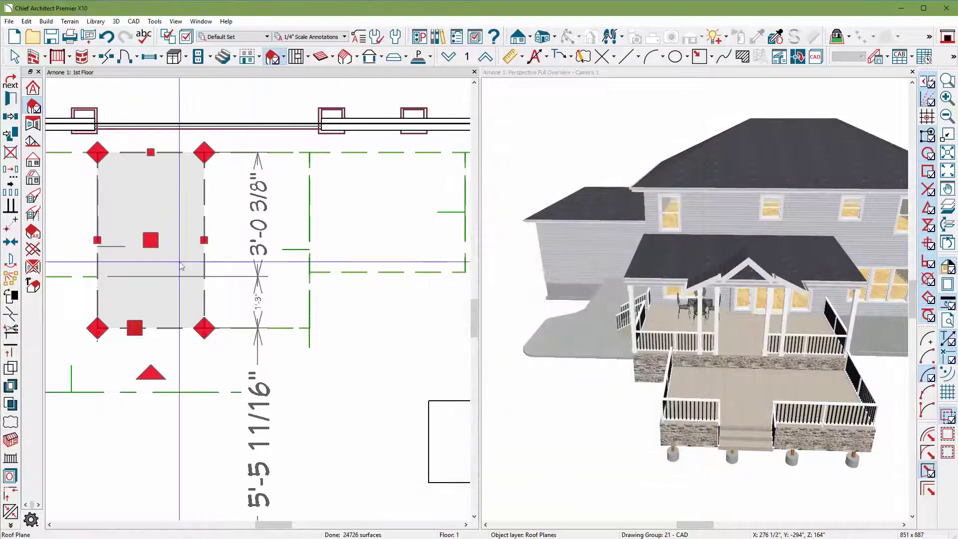
pyautogui.press('Escape')
# Narrow the right roof plane to 2'-0 7/8", join it to the adjacent edge, and stretch another over the porch
pyautogui.click(205, 215)
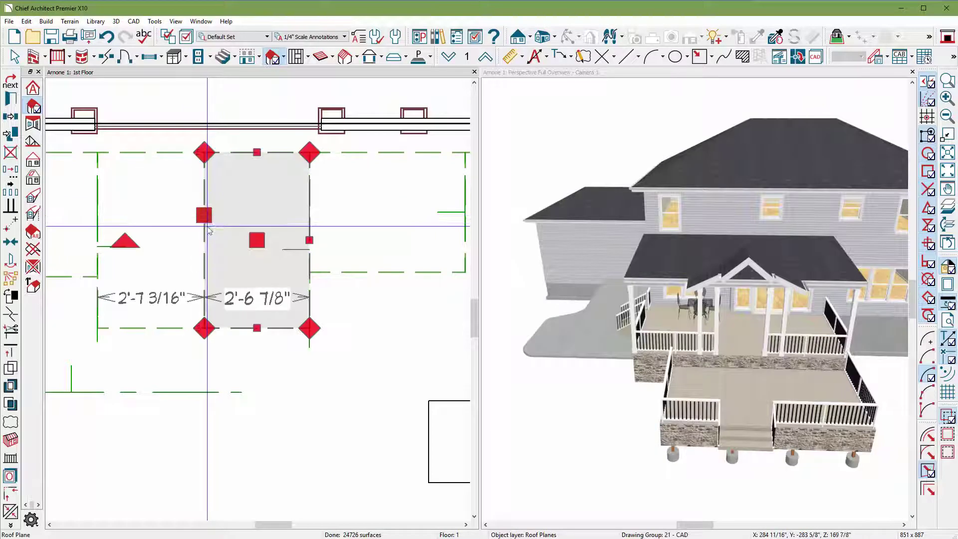
pyautogui.moveTo(206, 215); pyautogui.dragTo(224, 214)
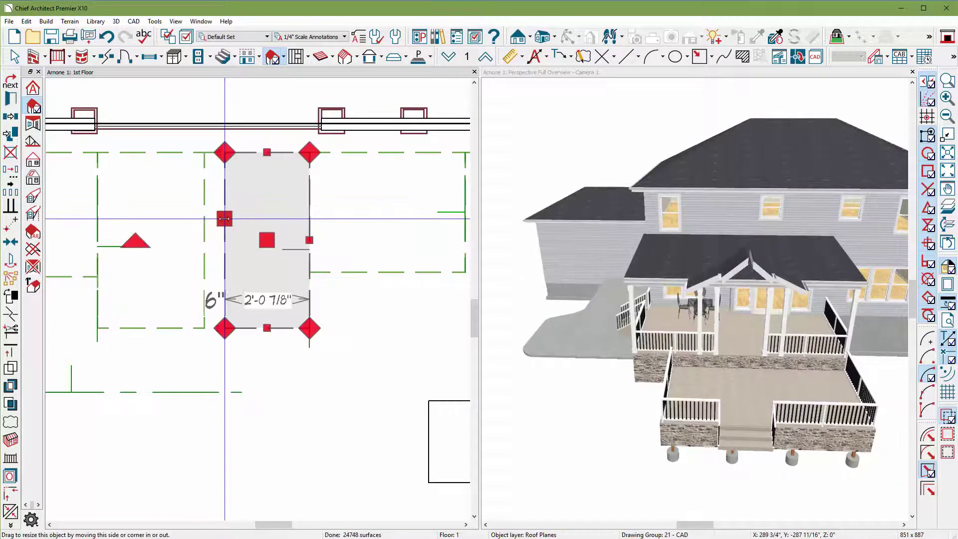
pyautogui.click(11, 511)
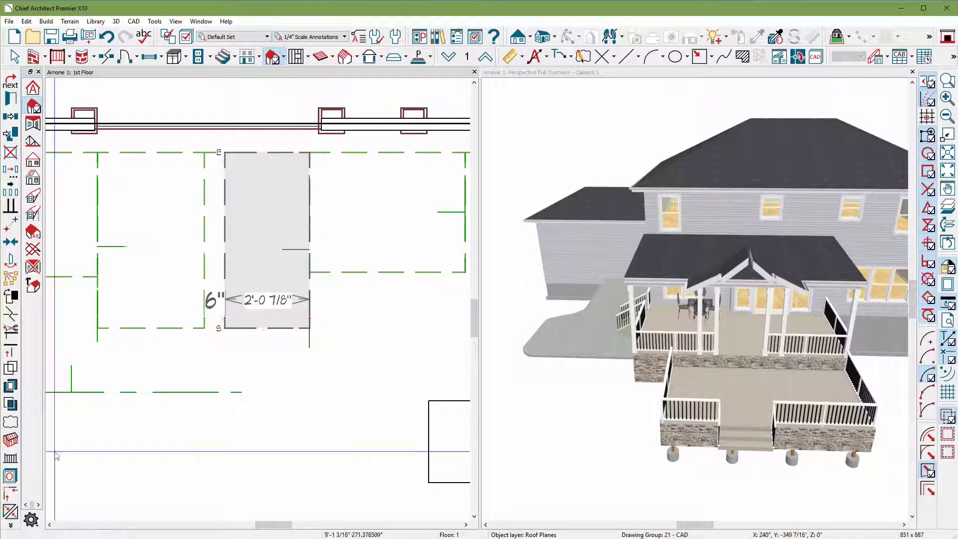
pyautogui.click(205, 232)
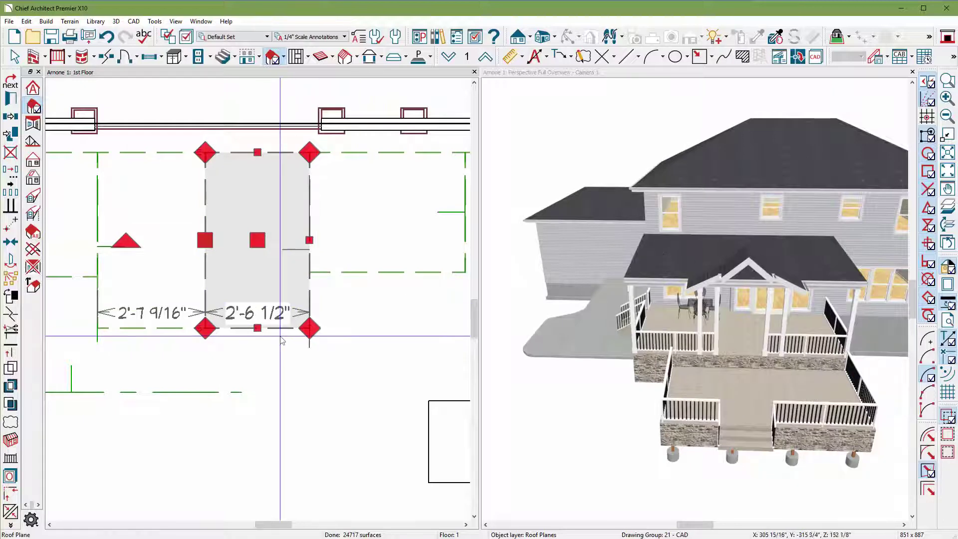
pyautogui.click(342, 272)
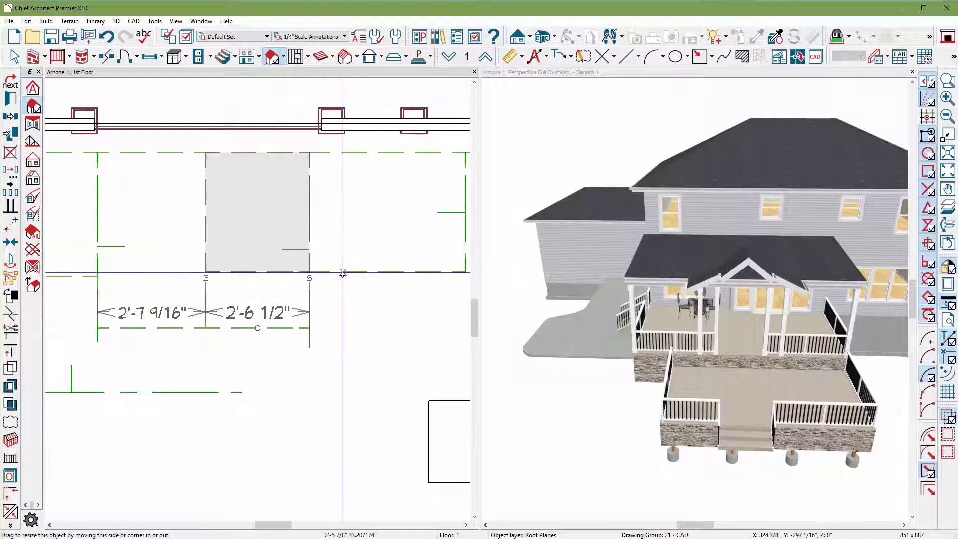
pyautogui.moveTo(133, 329); pyautogui.dragTo(116, 273)
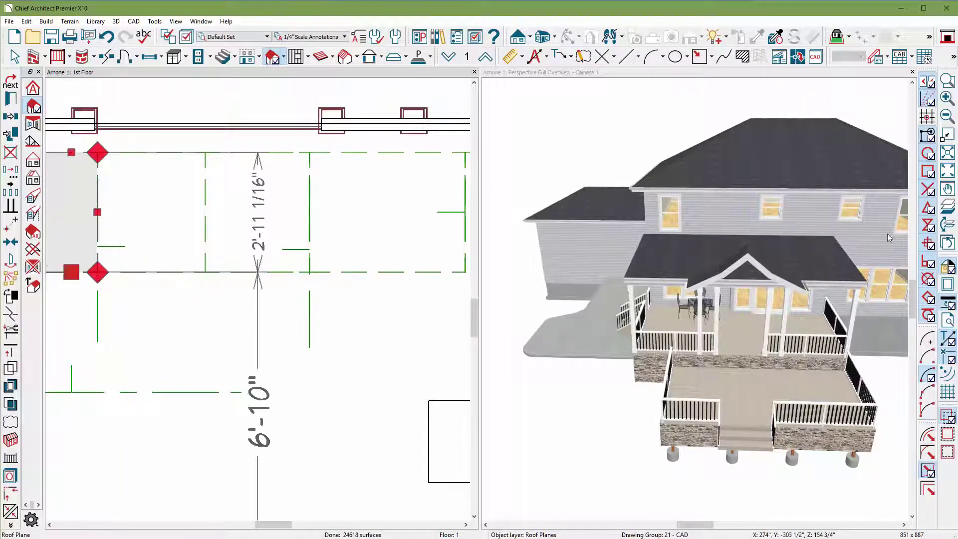
pyautogui.click(658, 112)
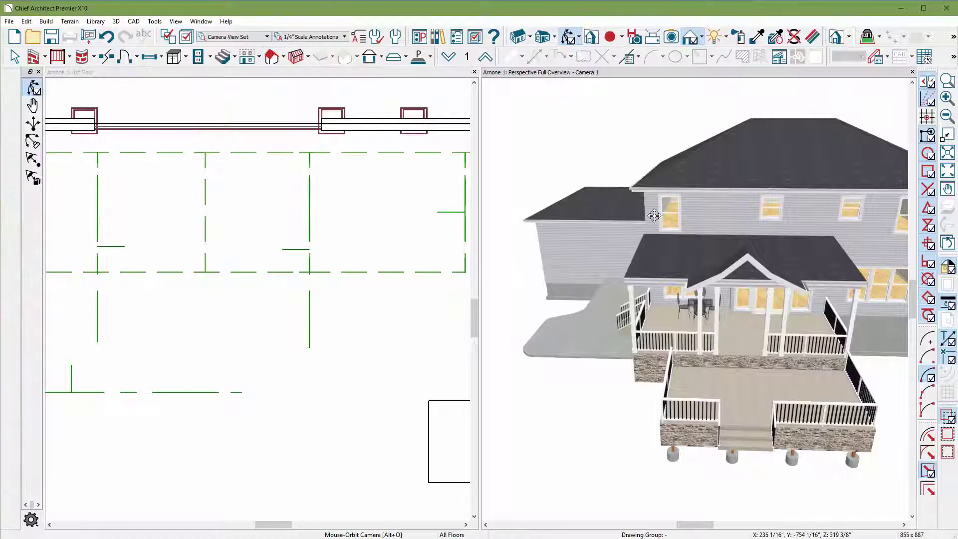
# Orbit the 3D view to show the house's side and garage, comparing it with the reference photo
pyautogui.moveTo(653, 215); pyautogui.dragTo(660, 251)
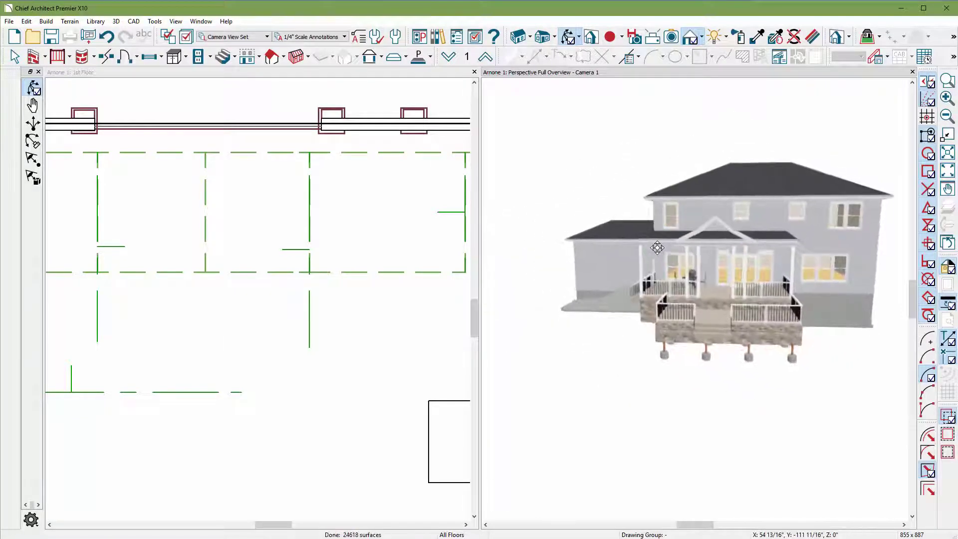
pyautogui.moveTo(657, 247); pyautogui.dragTo(635, 288)
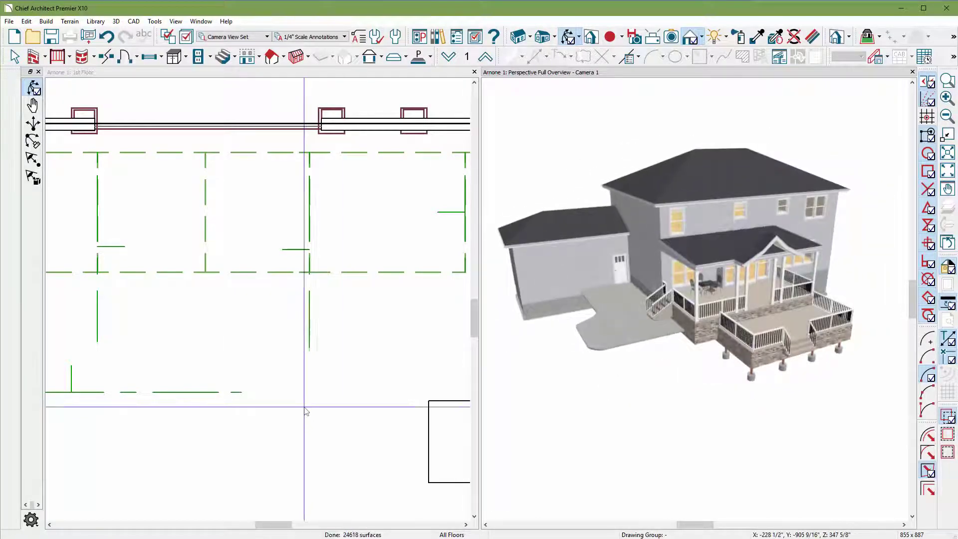
pyautogui.scroll(-3, 306, 411)
pyautogui.scroll(2, 316, 275)
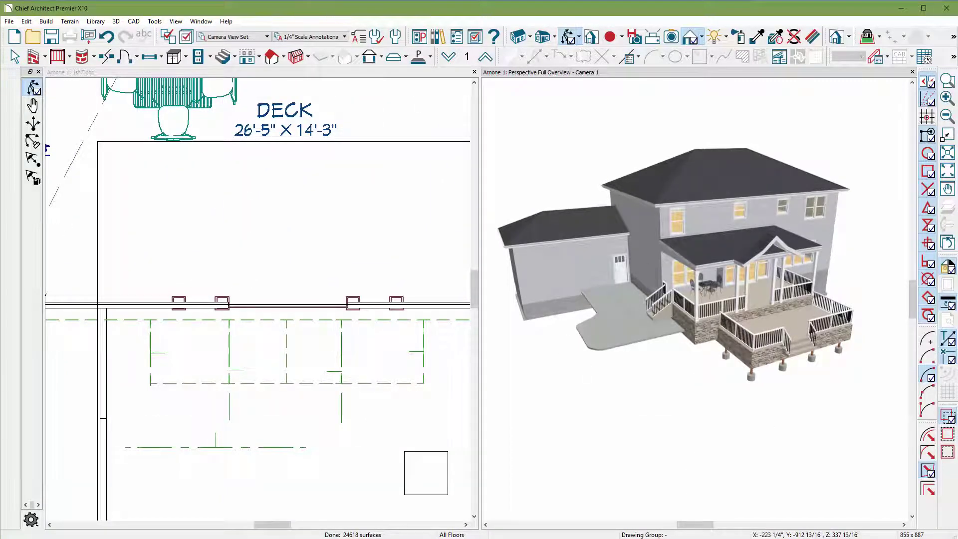
pyautogui.hotkey('alt', 'Tab')
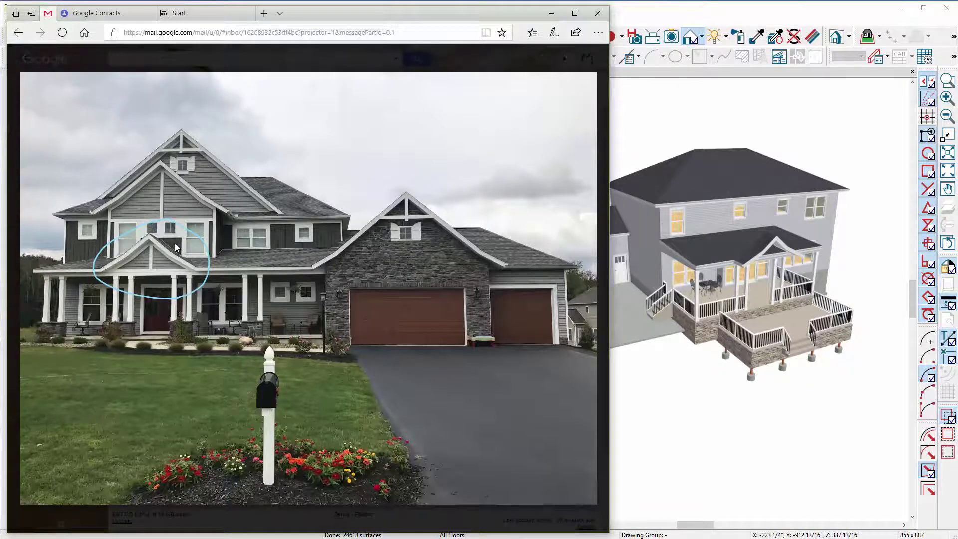
pyautogui.click(668, 11)
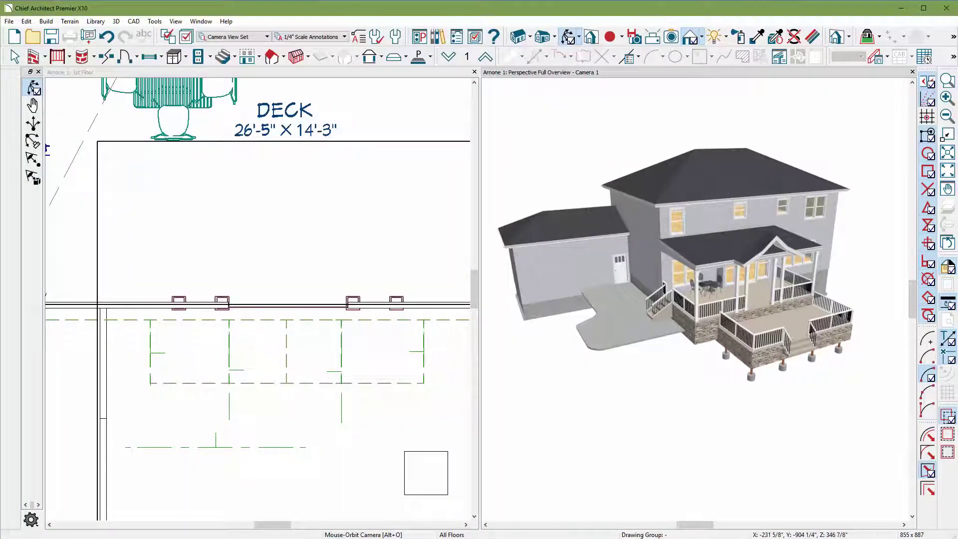
# Select the porch roof plane and switch between the 2nd and 1st floor plans to compare
pyautogui.click(317, 327)
pyautogui.scroll(-3, 267, 333)
pyautogui.scroll(1, 268, 274)
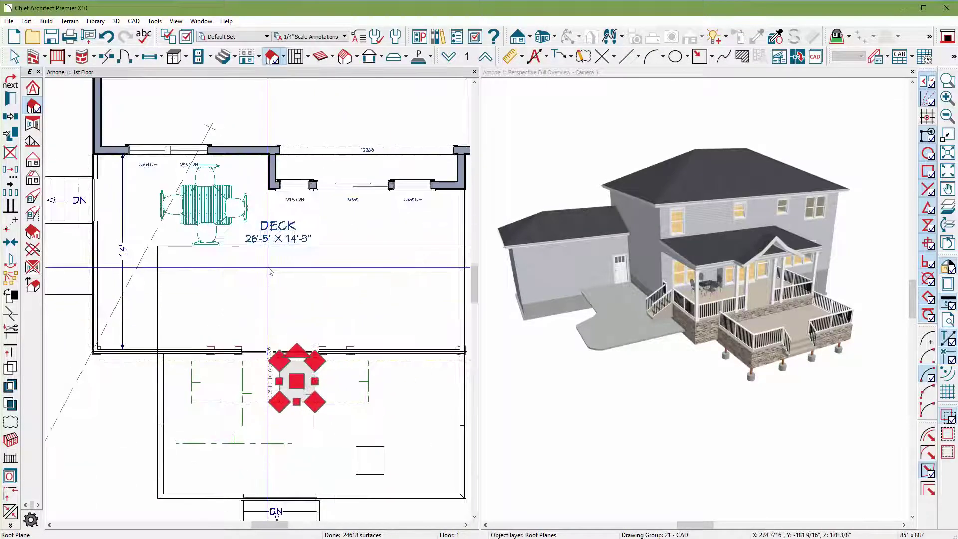
pyautogui.press('Delete')
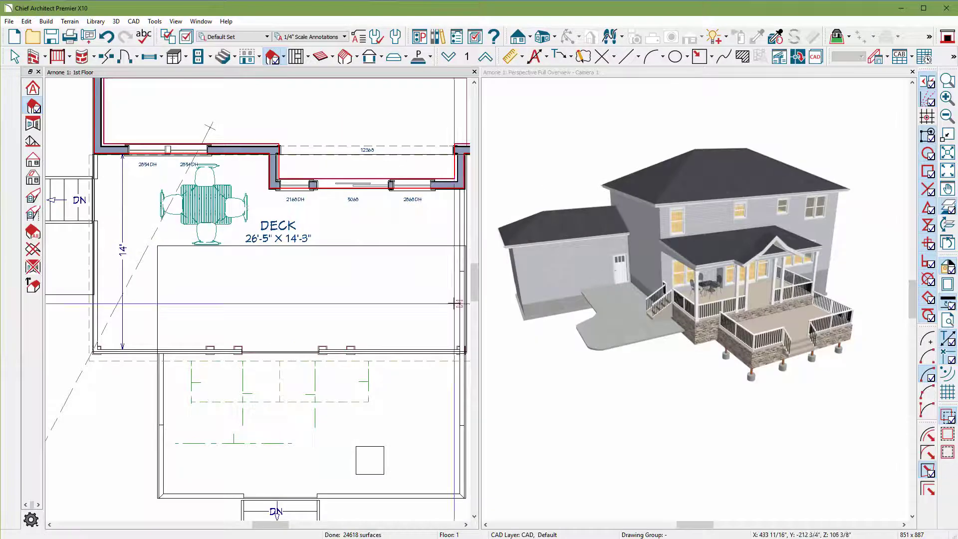
pyautogui.click(484, 58)
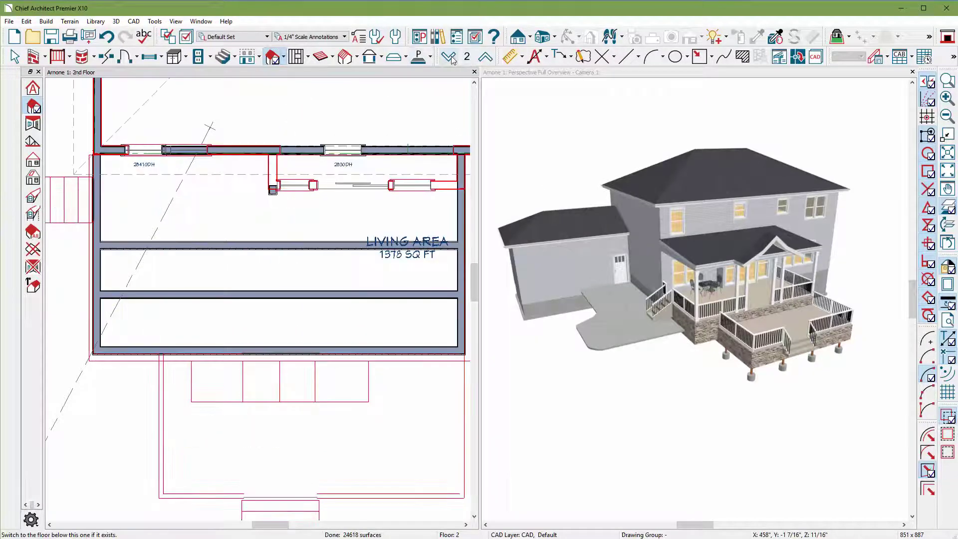
pyautogui.click(451, 58)
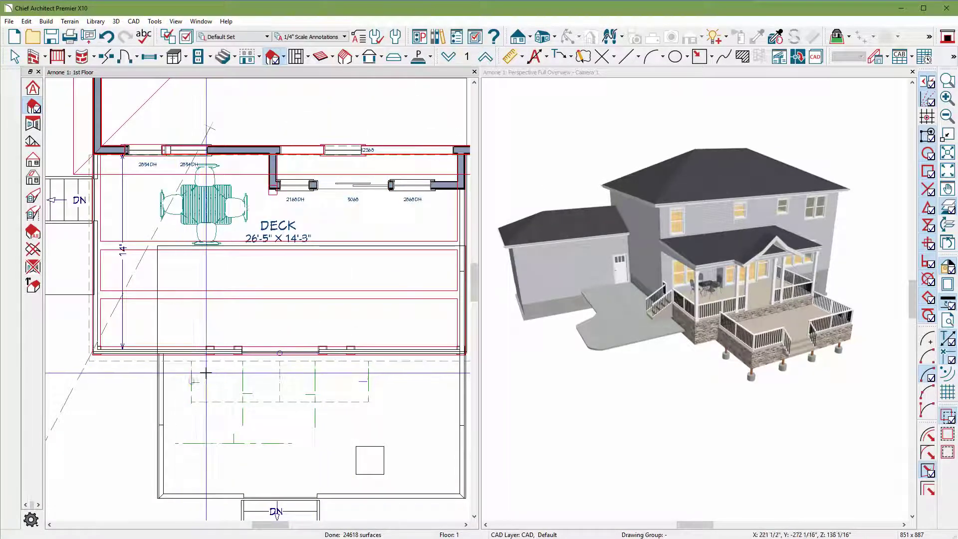
# Recheck the porch roof plane, then clear the selection and go to the 2nd Floor plan
pyautogui.scroll(1, 273, 370)
pyautogui.scroll(1, 314, 364)
pyautogui.click(322, 353)
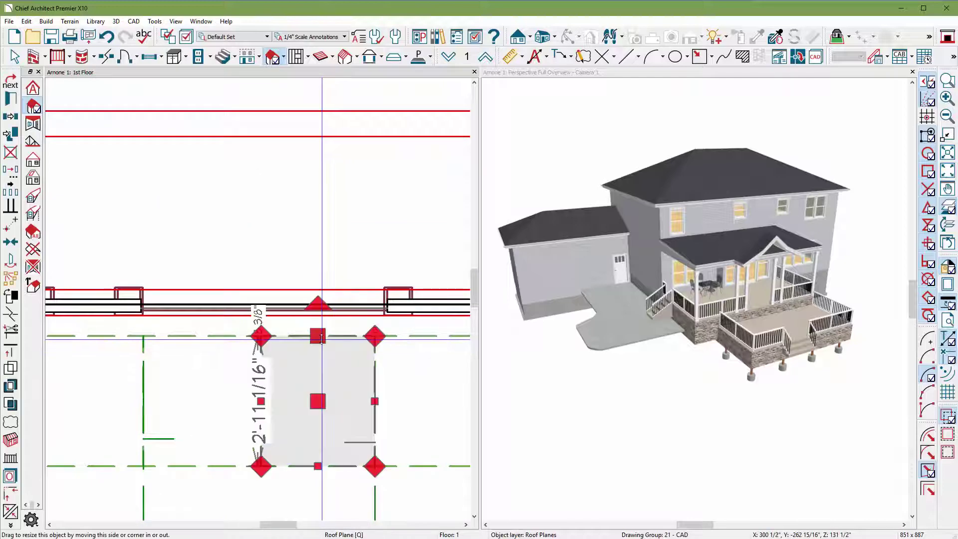
pyautogui.scroll(-2, 322, 355)
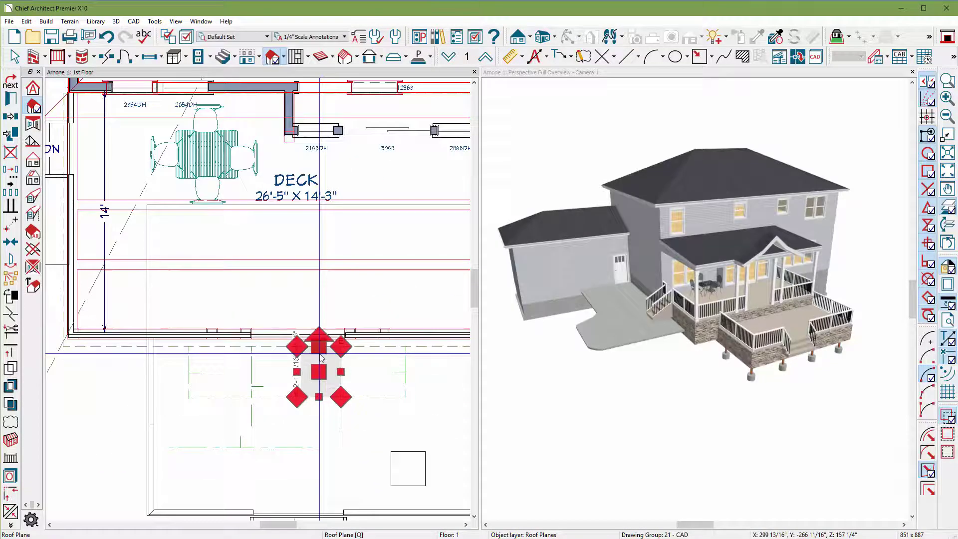
pyautogui.scroll(-1, 322, 358)
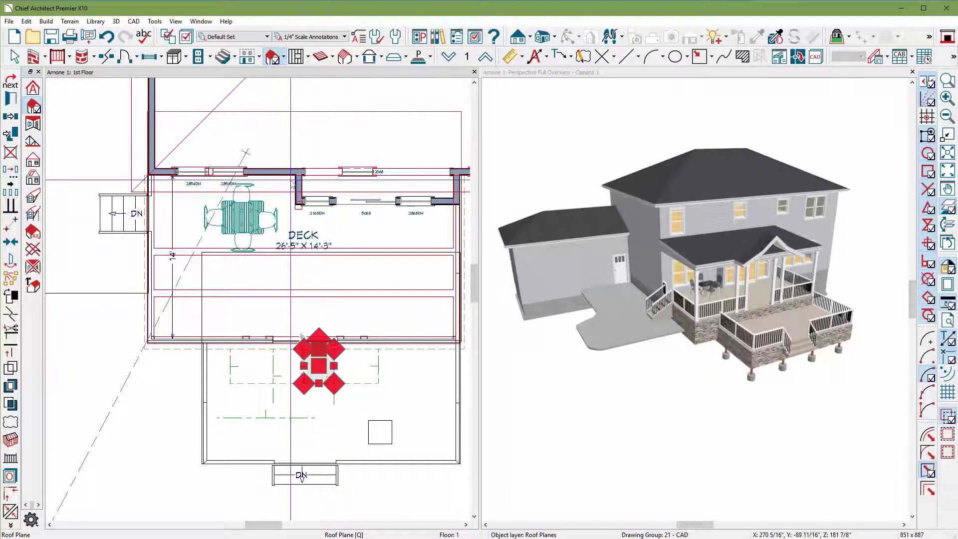
pyautogui.click(946, 212)
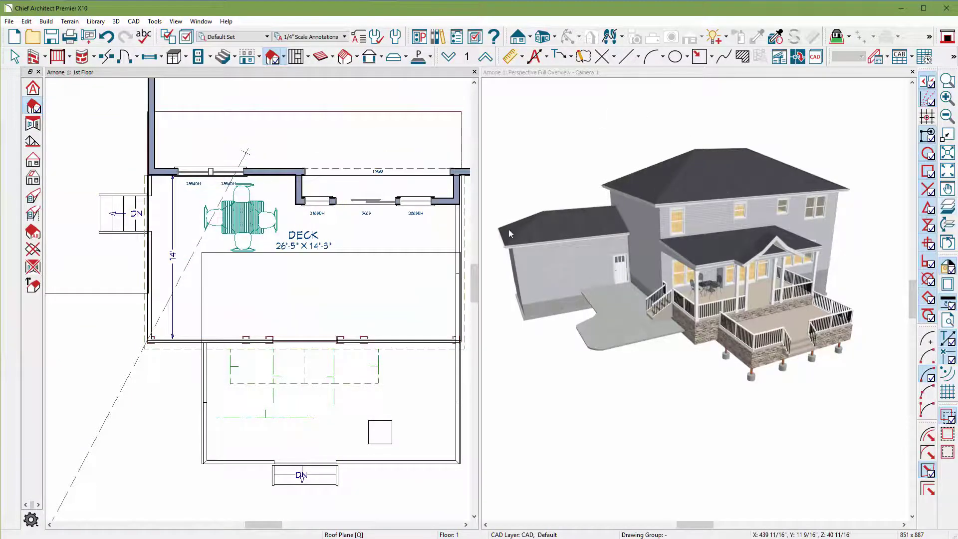
pyautogui.click(484, 57)
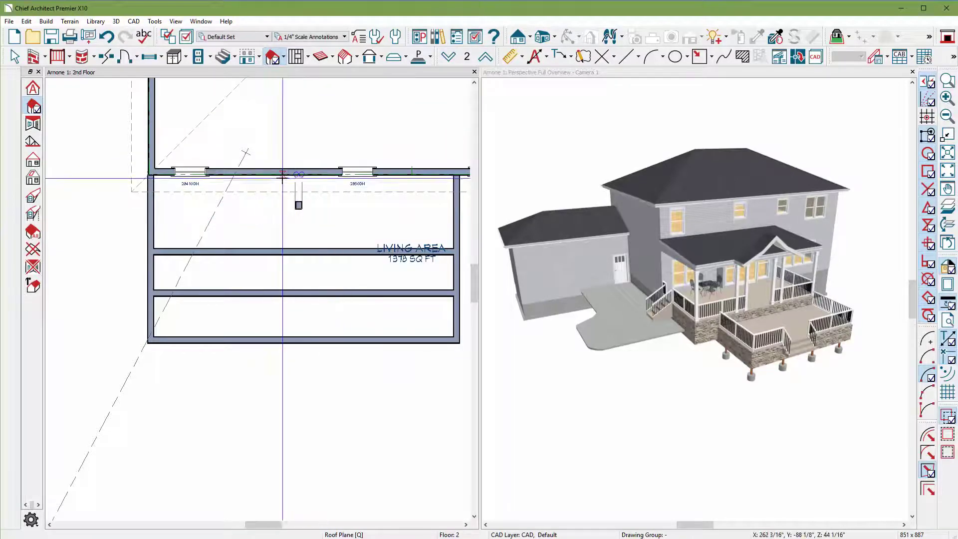
# Hide the Walls, Attic layer, return to the 1st Floor, and overlay the floor above as reference
pyautogui.click(436, 39)
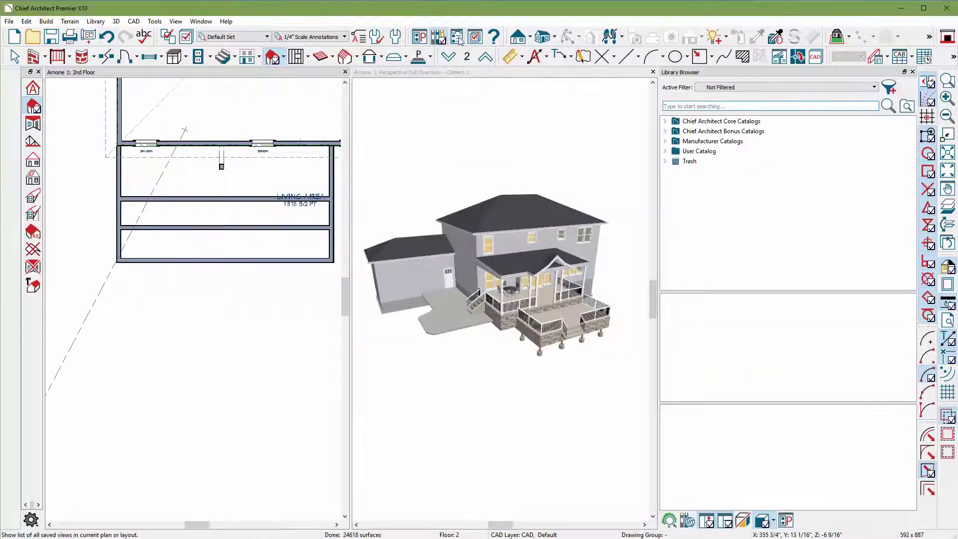
pyautogui.click(474, 38)
pyautogui.scroll(-15, 739, 355)
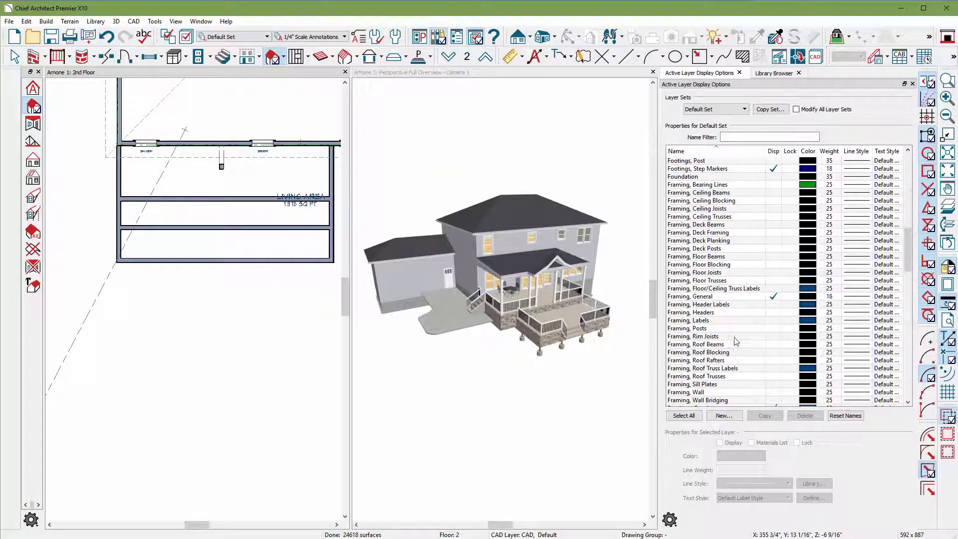
pyautogui.scroll(-15, 739, 355)
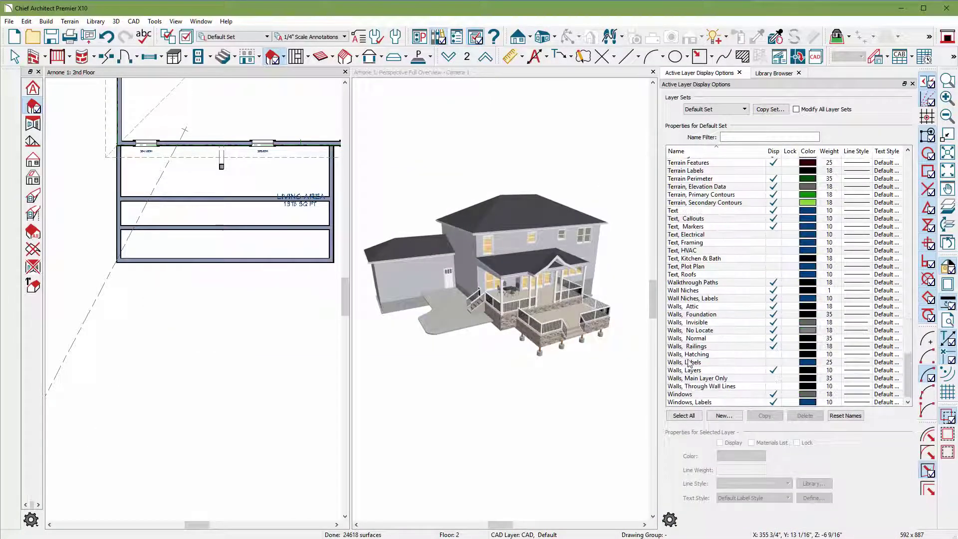
pyautogui.click(775, 309)
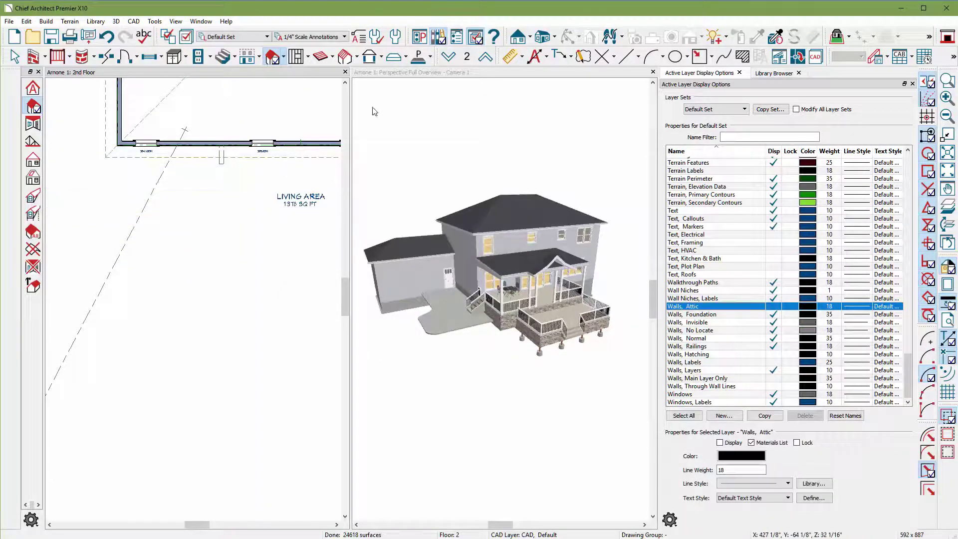
pyautogui.click(448, 59)
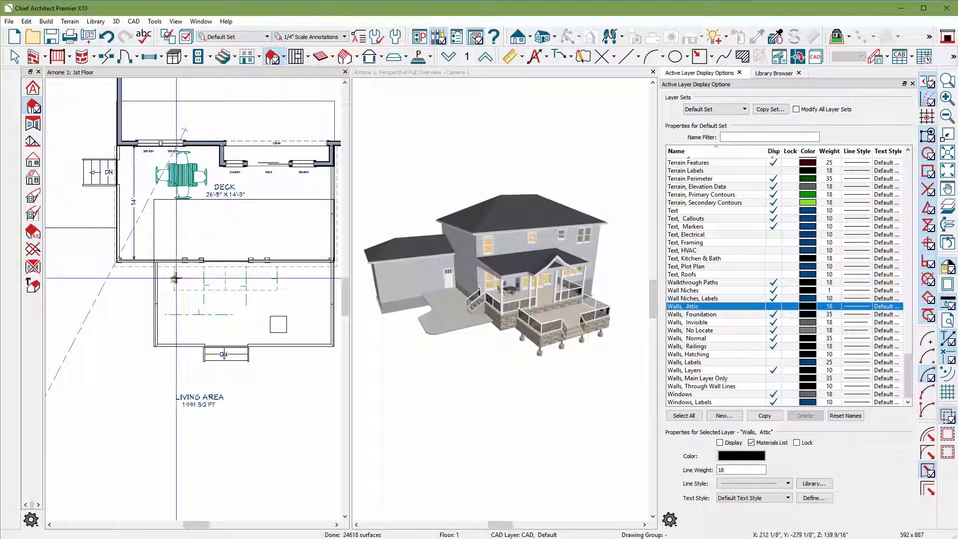
pyautogui.scroll(5, 174, 278)
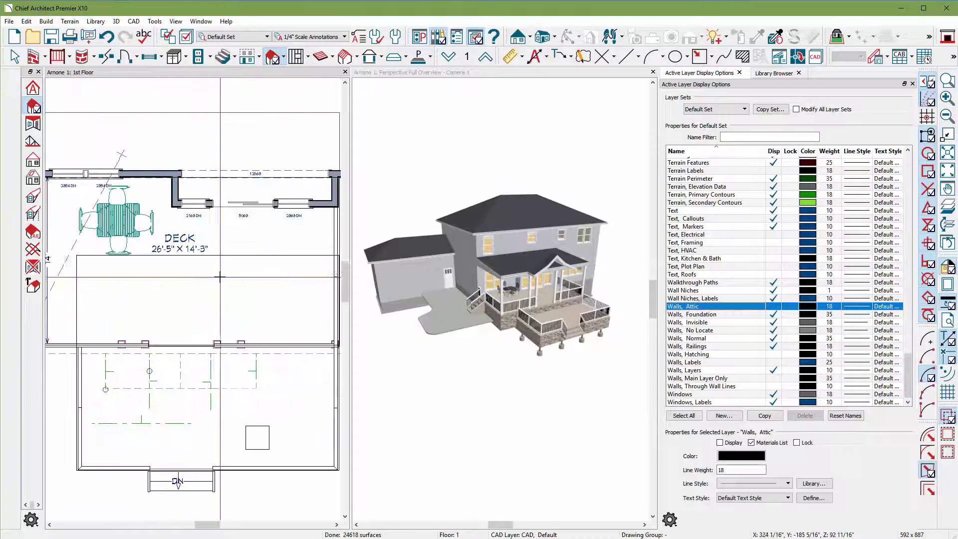
pyautogui.press('F9')
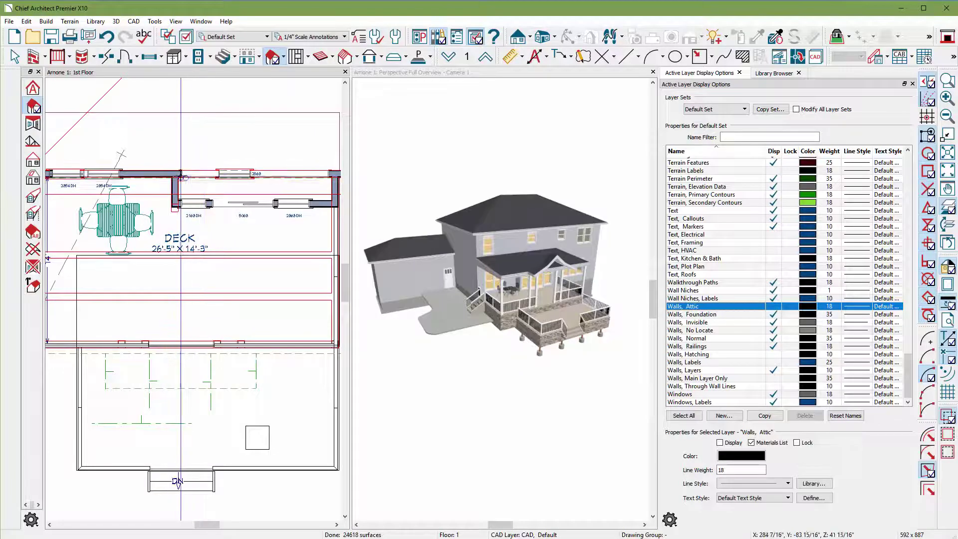
# Stretch the small porch roof plane up and drag the triangular gable plane toward the second-floor wall
pyautogui.click(237, 356)
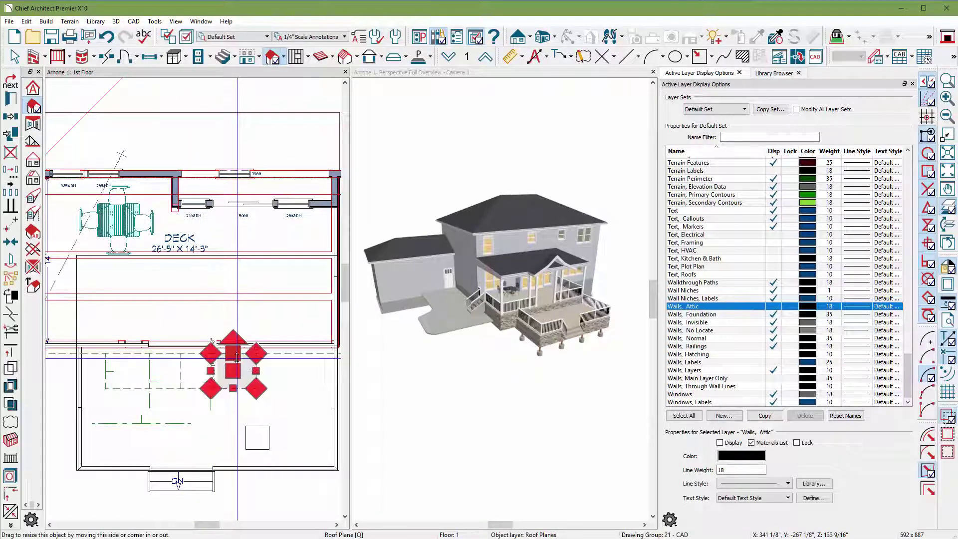
pyautogui.moveTo(236, 356)
pyautogui.mouseDown()
pyautogui.moveTo(232, 329)
pyautogui.moveTo(232, 352)
pyautogui.mouseUp()
pyautogui.click(263, 354)
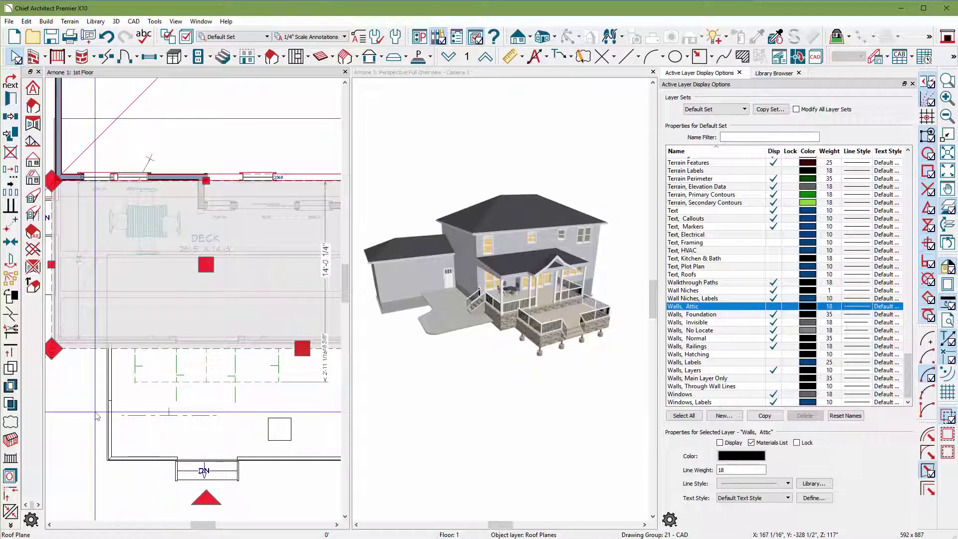
pyautogui.click(136, 366)
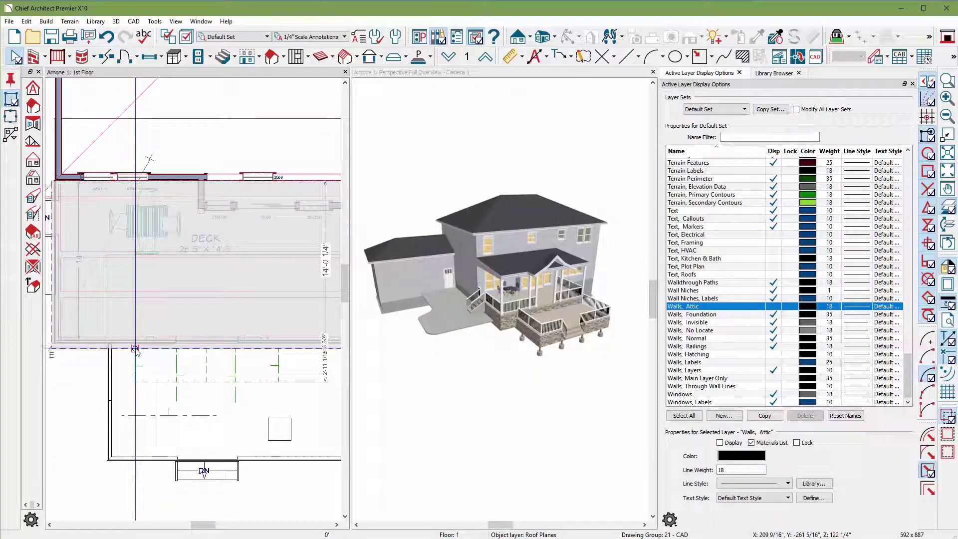
pyautogui.click(135, 348)
pyautogui.click(230, 360)
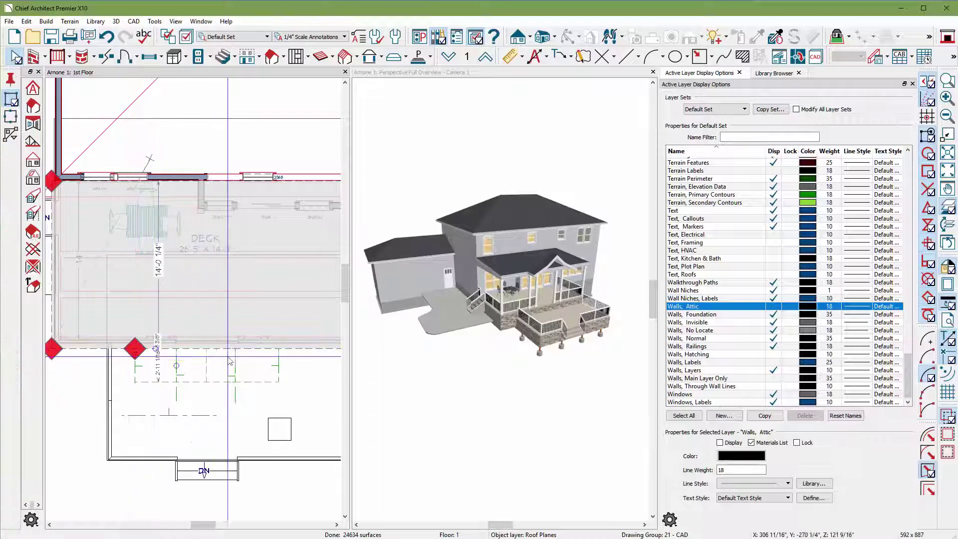
pyautogui.click(279, 349)
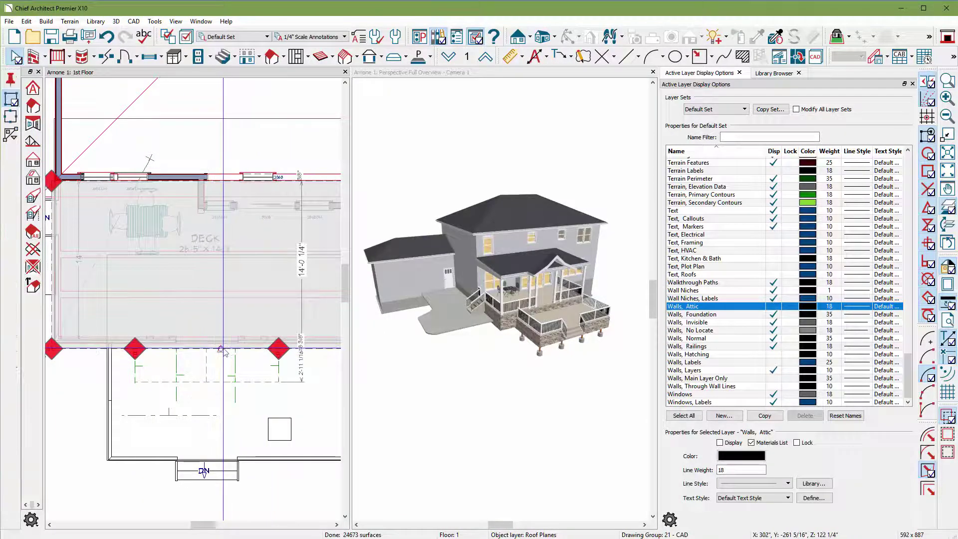
pyautogui.click(223, 350)
pyautogui.moveTo(223, 349); pyautogui.dragTo(212, 232)
# Extend that roof plane's top further and stretch the small left roof plane's top edge upward
pyautogui.scroll(1, 247, 341)
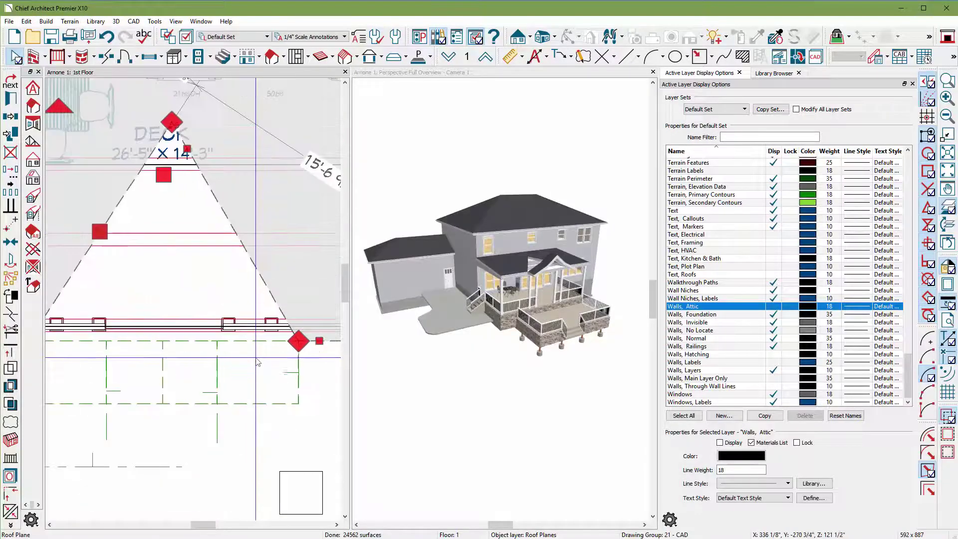
pyautogui.scroll(2, 250, 340)
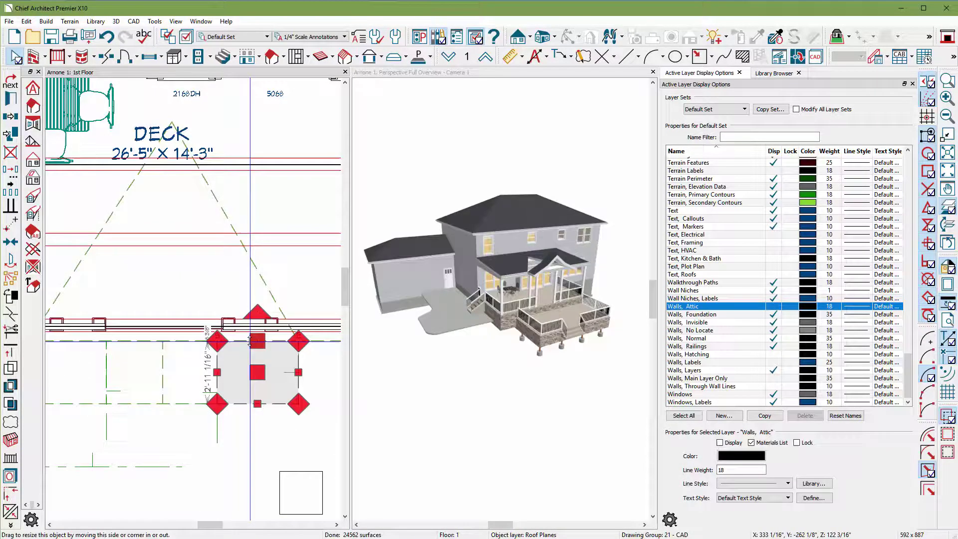
pyautogui.moveTo(250, 340); pyautogui.dragTo(265, 277)
pyautogui.scroll(-2, 264, 324)
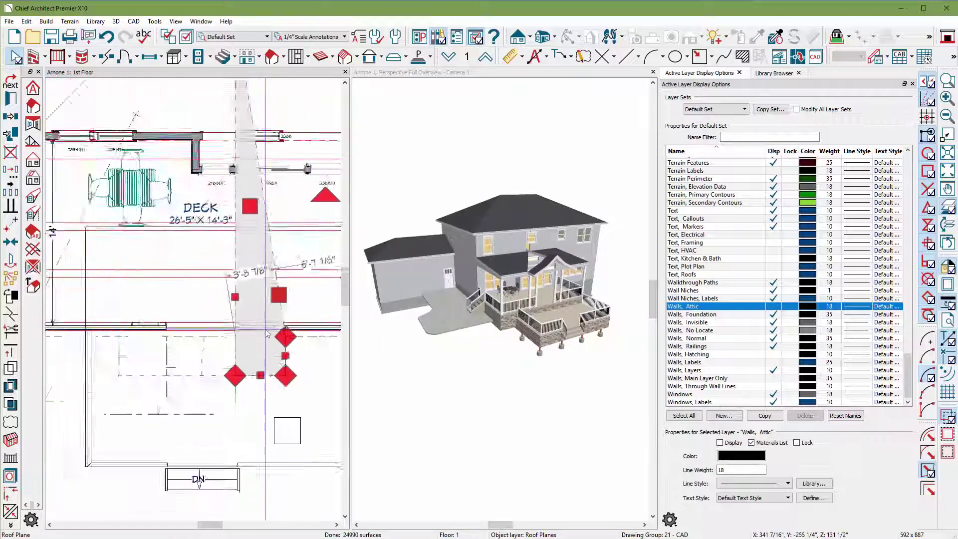
pyautogui.scroll(2, 168, 337)
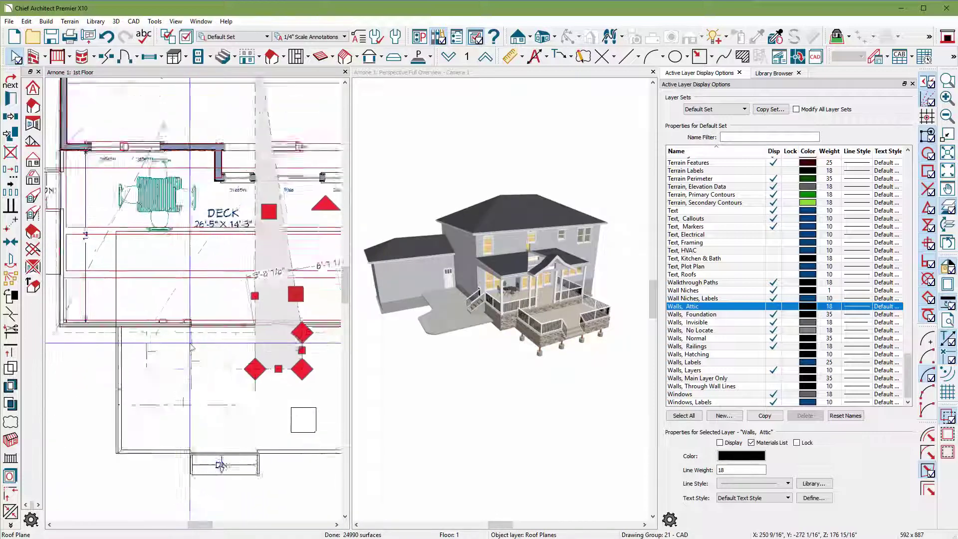
pyautogui.click(167, 336)
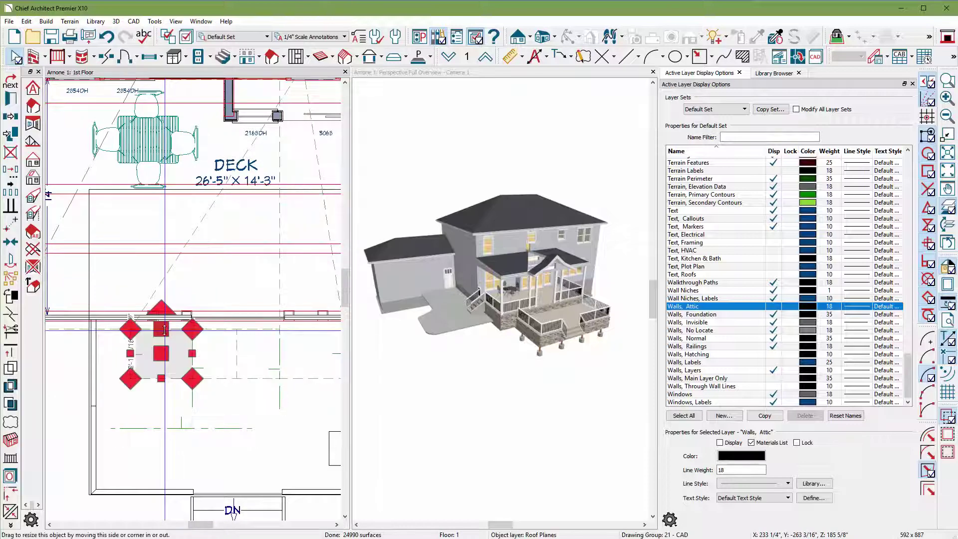
pyautogui.moveTo(164, 330); pyautogui.dragTo(169, 269)
pyautogui.scroll(-2, 205, 214)
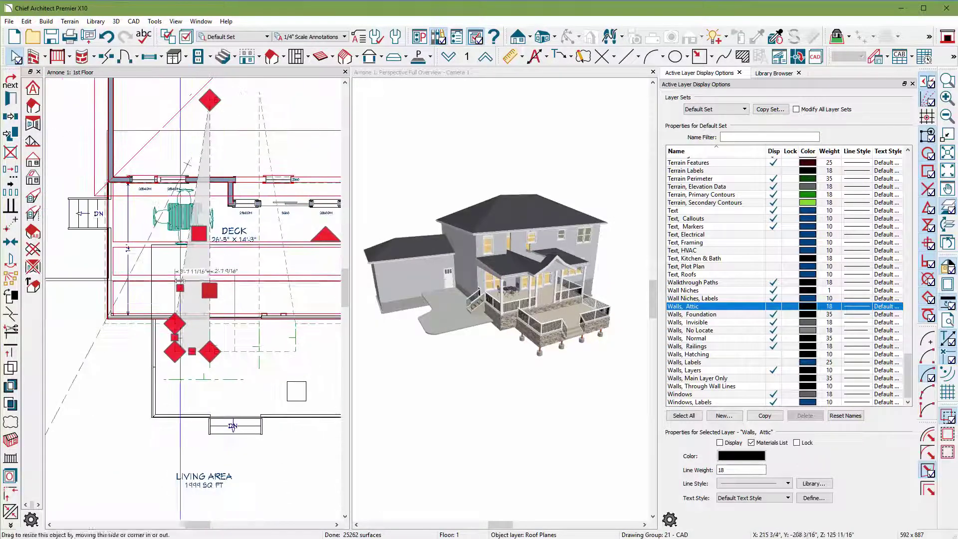
pyautogui.scroll(3, 214, 288)
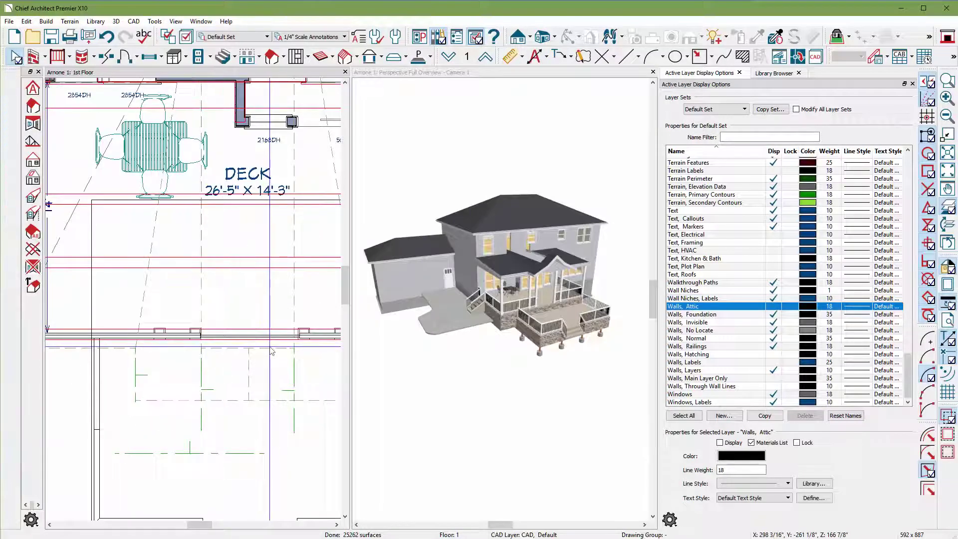
# Stretch another porch roof plane up to 14'-0 5/8", undoing an overlong first attempt
pyautogui.click(270, 380)
pyautogui.scroll(-1, 270, 380)
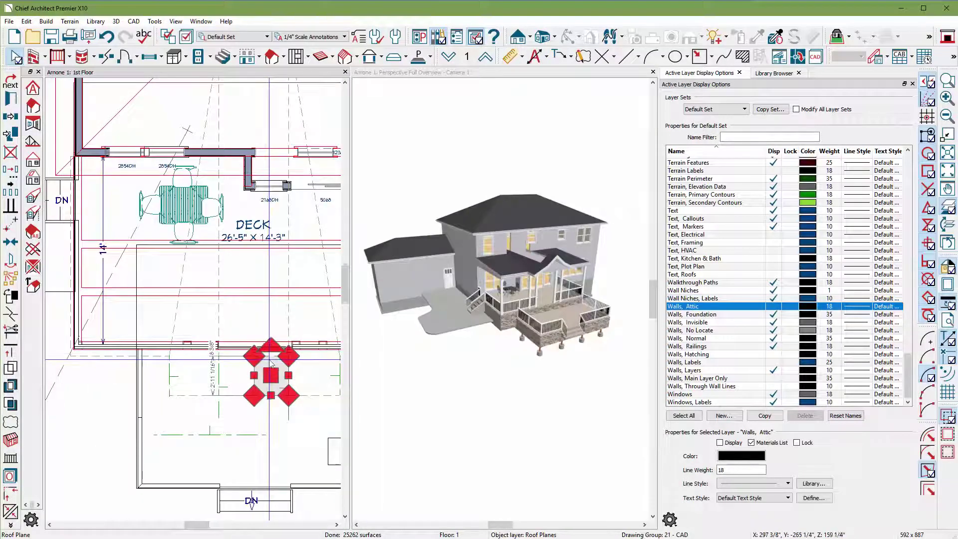
pyautogui.scroll(1, 271, 363)
pyautogui.moveTo(274, 358); pyautogui.dragTo(269, 79)
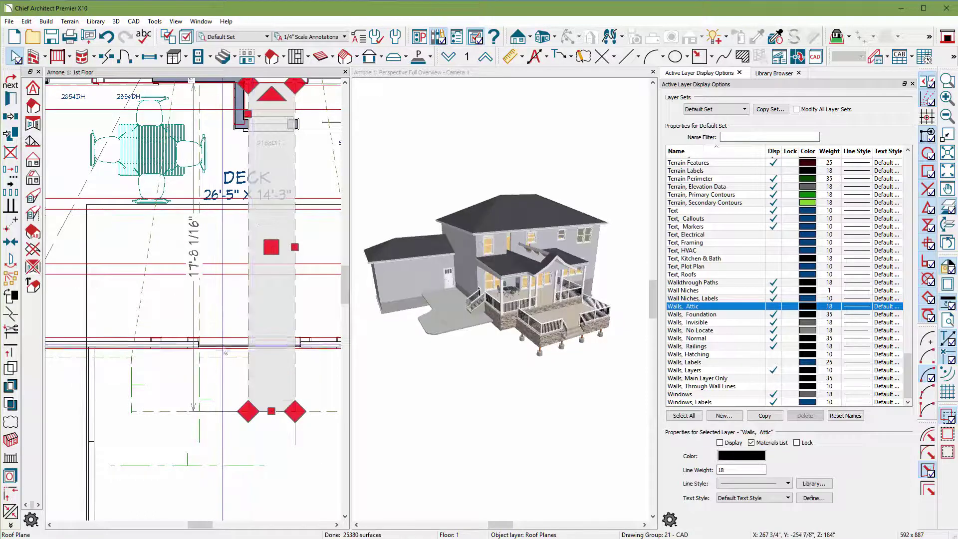
pyautogui.hotkey('ctrl', 'z')
pyautogui.moveTo(224, 357); pyautogui.dragTo(227, 86)
pyautogui.scroll(-3, 227, 149)
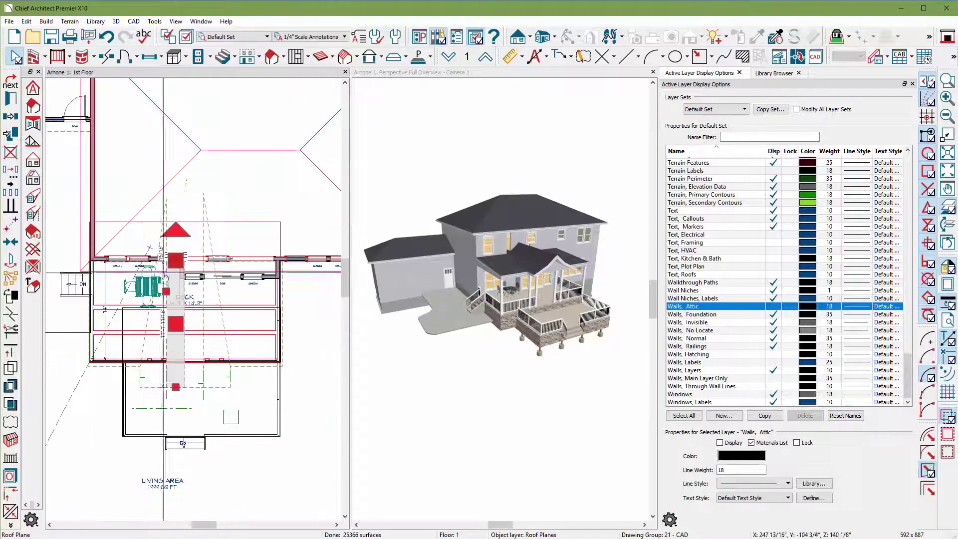
pyautogui.scroll(4, 227, 207)
# Drag the slanted edge of the roof plane over the deck toward the house wall
pyautogui.click(222, 201)
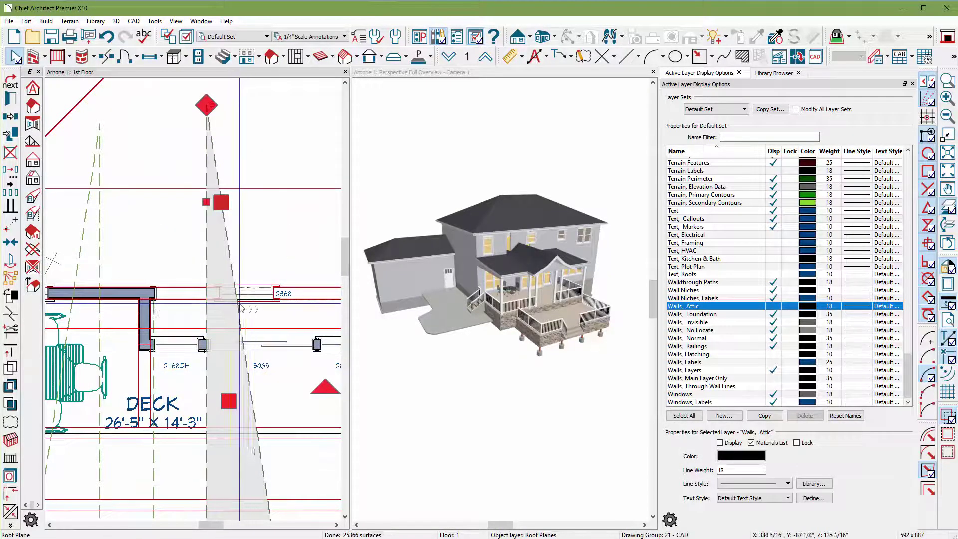
pyautogui.press('Escape')
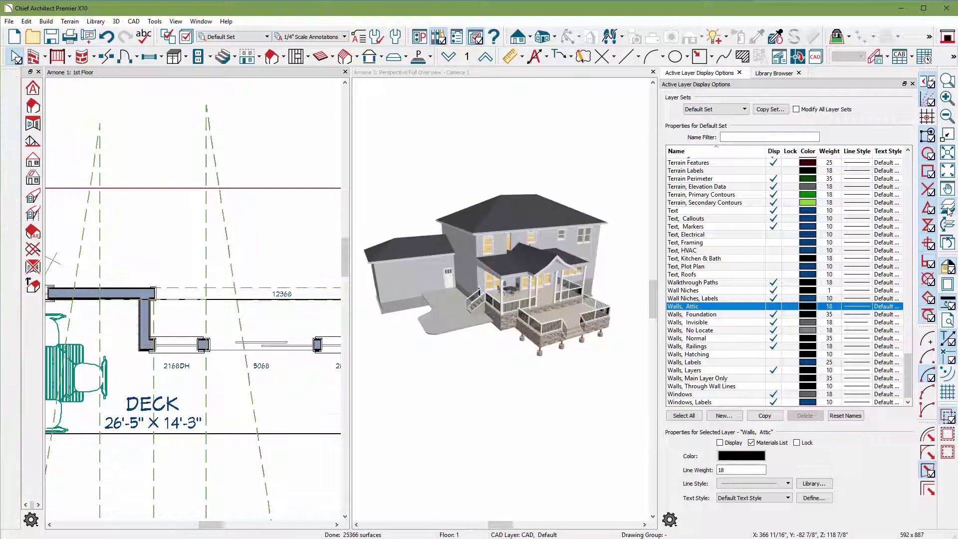
pyautogui.click(214, 294)
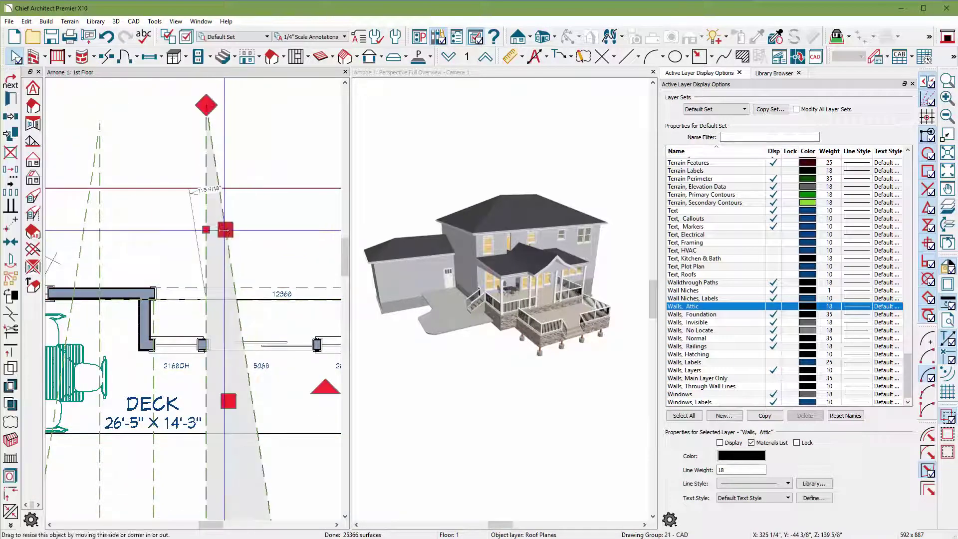
pyautogui.scroll(2, 214, 302)
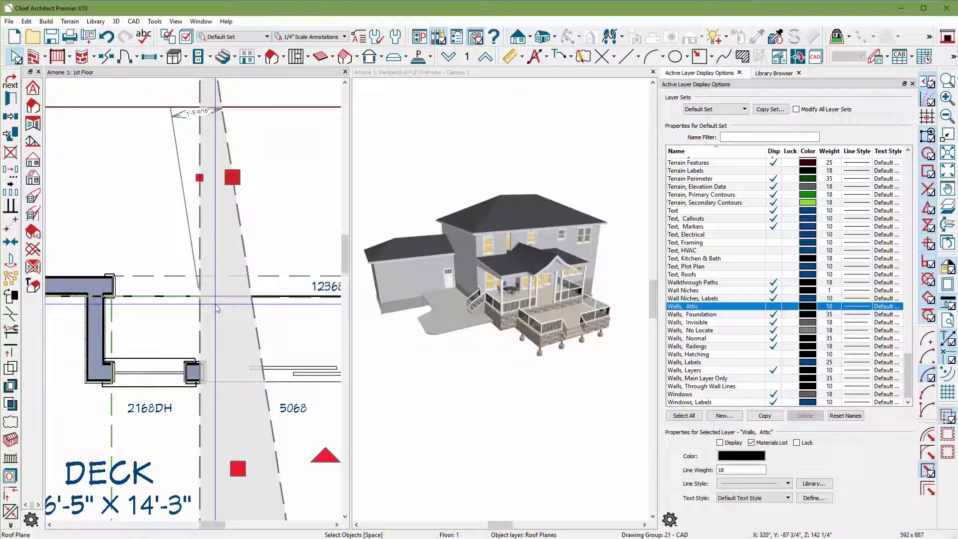
pyautogui.moveTo(217, 309); pyautogui.dragTo(227, 285)
pyautogui.scroll(-2, 200, 296)
pyautogui.scroll(-1, 206, 129)
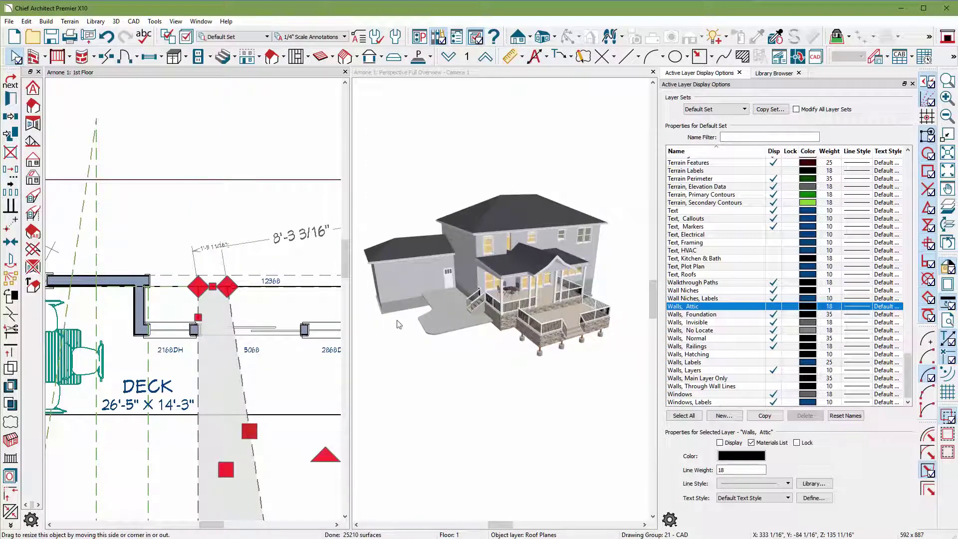
pyautogui.scroll(-4, 230, 319)
pyautogui.scroll(6, 217, 254)
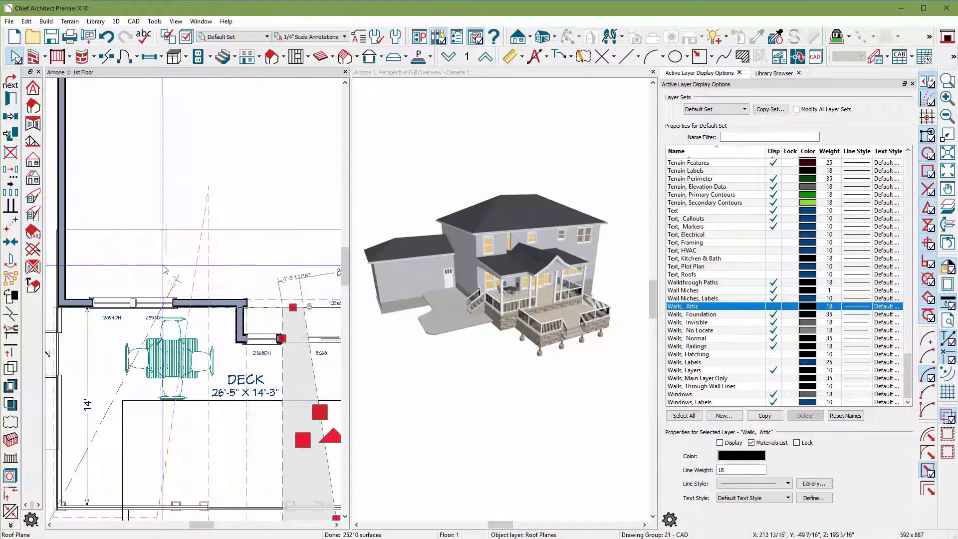
# Pull the long narrow roof plane's edge to the wall corner
pyautogui.click(212, 247)
pyautogui.moveTo(211, 246); pyautogui.dragTo(212, 310)
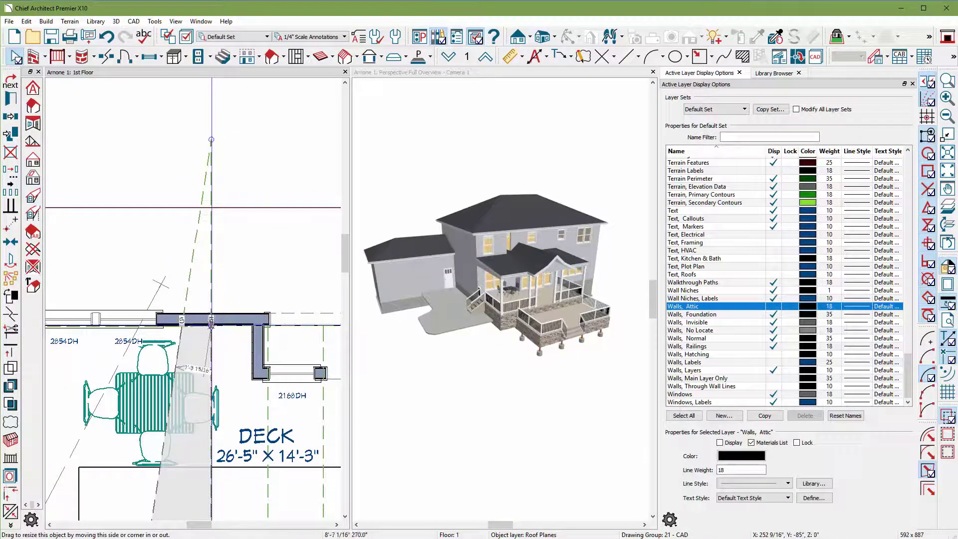
pyautogui.moveTo(211, 322); pyautogui.dragTo(207, 330)
pyautogui.scroll(5, 210, 322)
pyautogui.scroll(10, 526, 264)
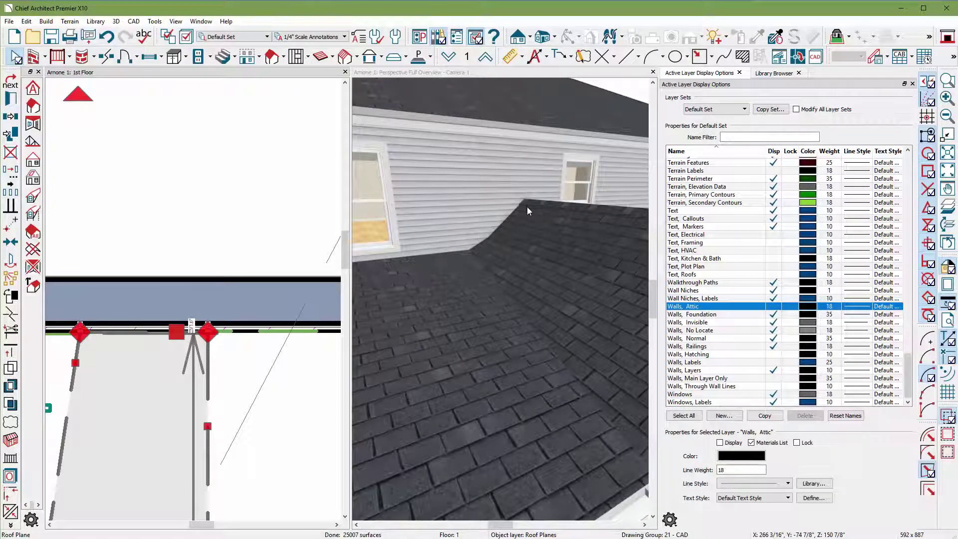
# In 3D, shrink the upper porch roof plane by pulling its lower edge inward
pyautogui.scroll(-10, 492, 201)
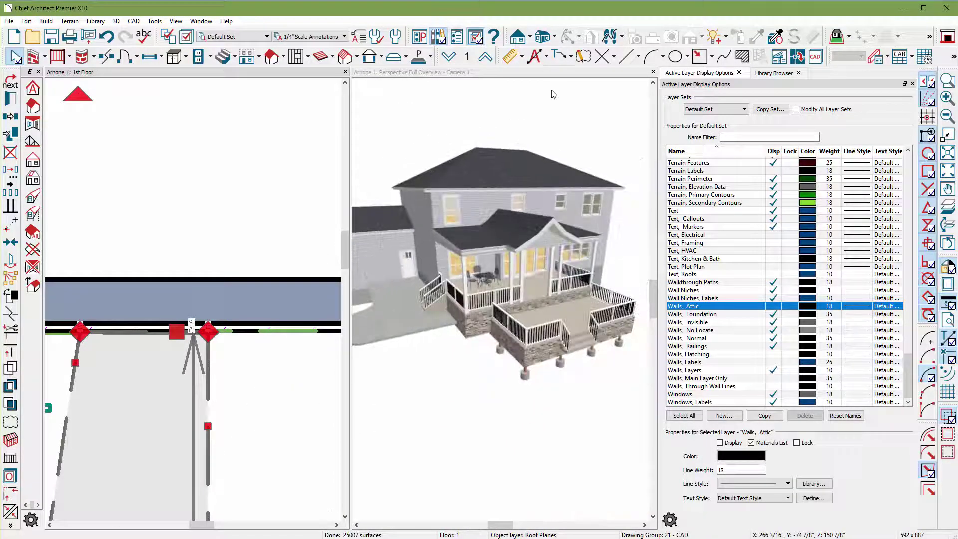
pyautogui.click(554, 82)
pyautogui.moveTo(471, 316); pyautogui.dragTo(433, 233)
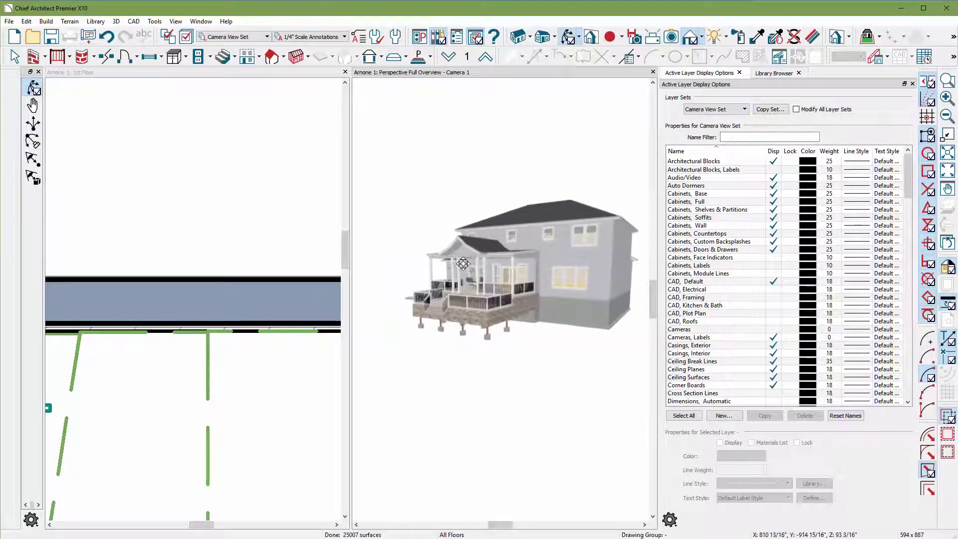
pyautogui.scroll(10, 463, 263)
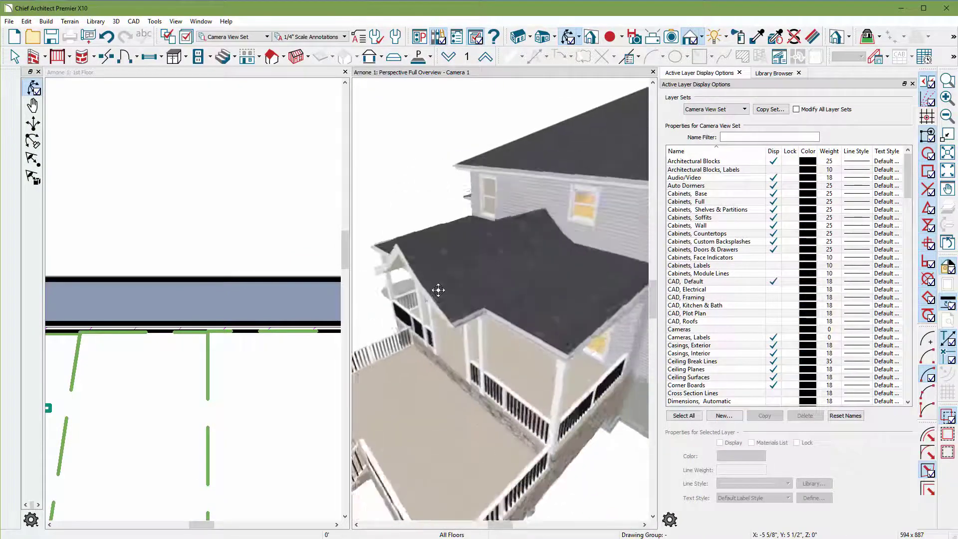
pyautogui.scroll(10, 438, 290)
pyautogui.click(419, 395)
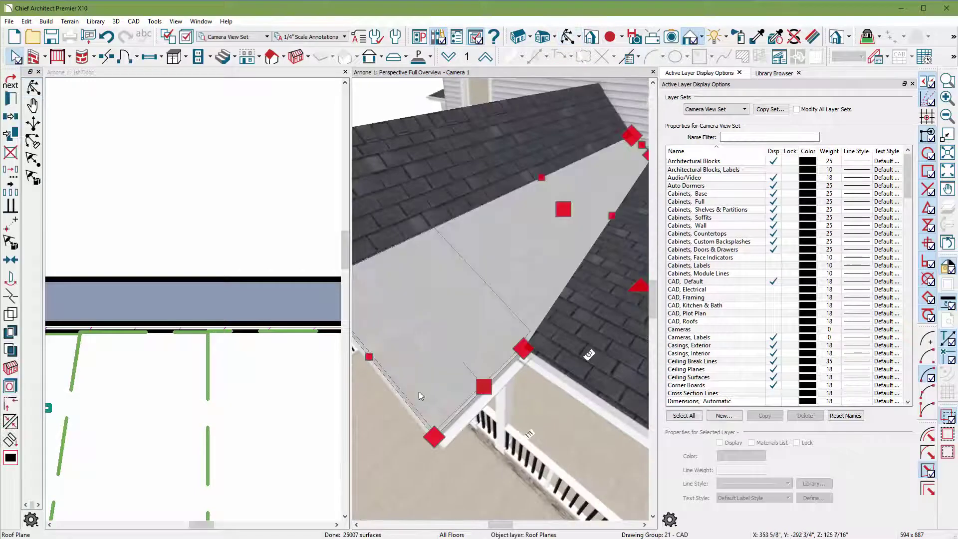
pyautogui.moveTo(368, 357); pyautogui.dragTo(511, 346)
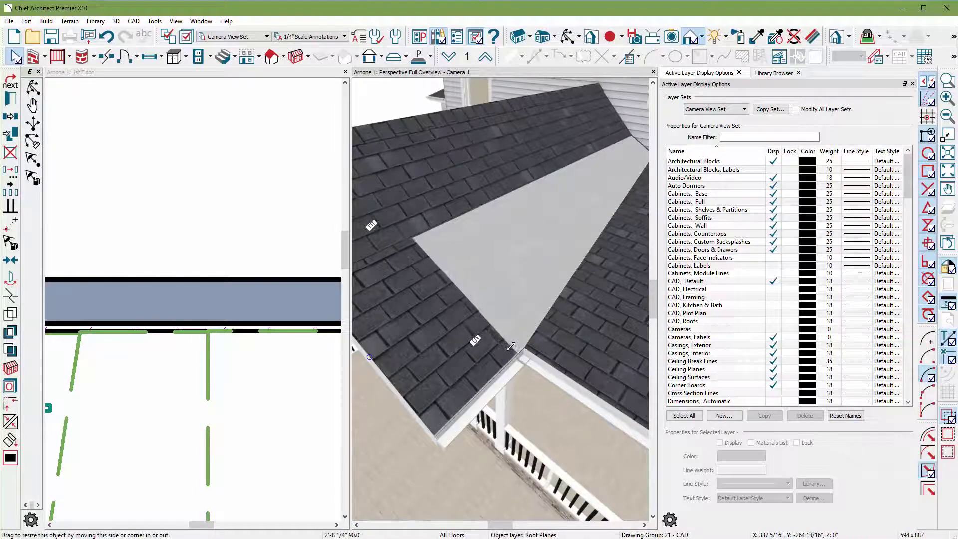
# Shorten the right and left attic walls so both end at the second-floor wall
pyautogui.scroll(-4, 157, 238)
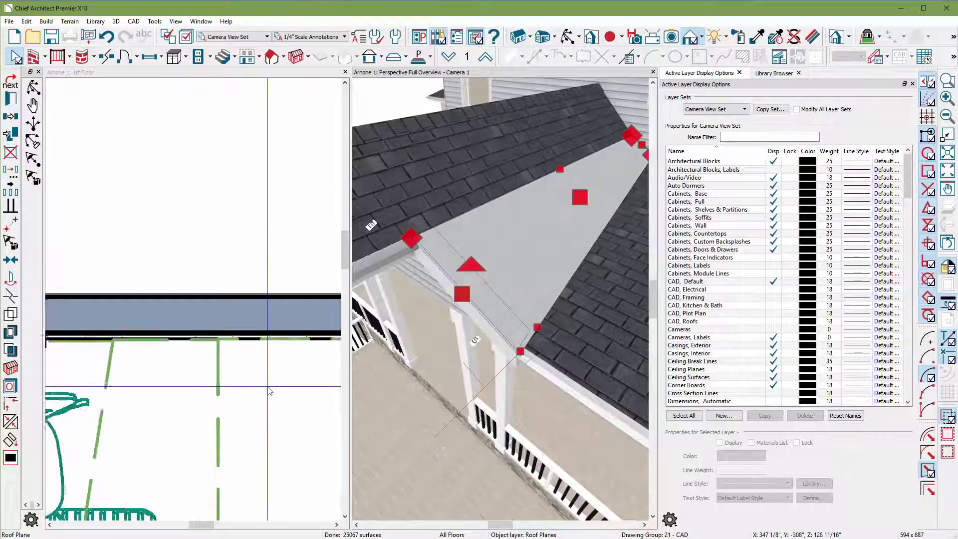
pyautogui.scroll(-3, 158, 238)
pyautogui.scroll(8, 255, 423)
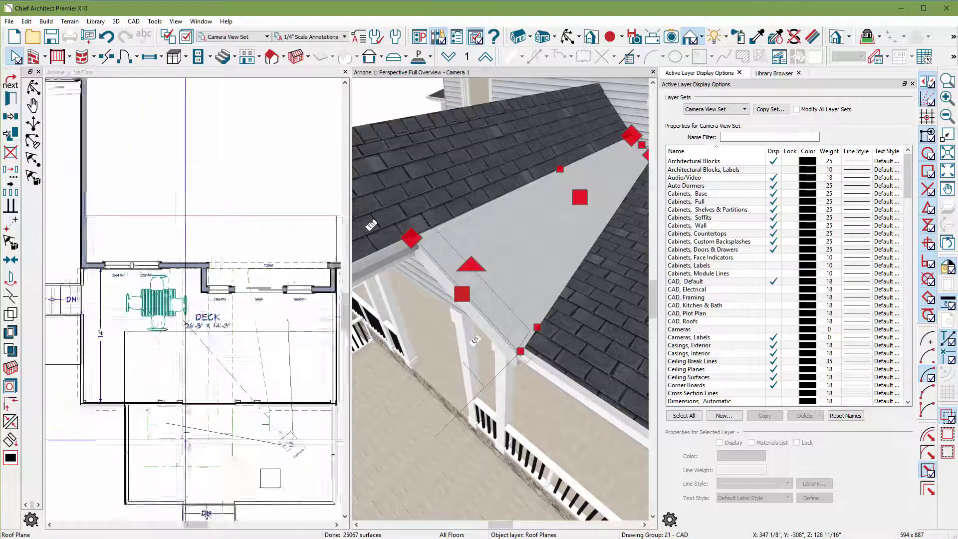
pyautogui.click(257, 424)
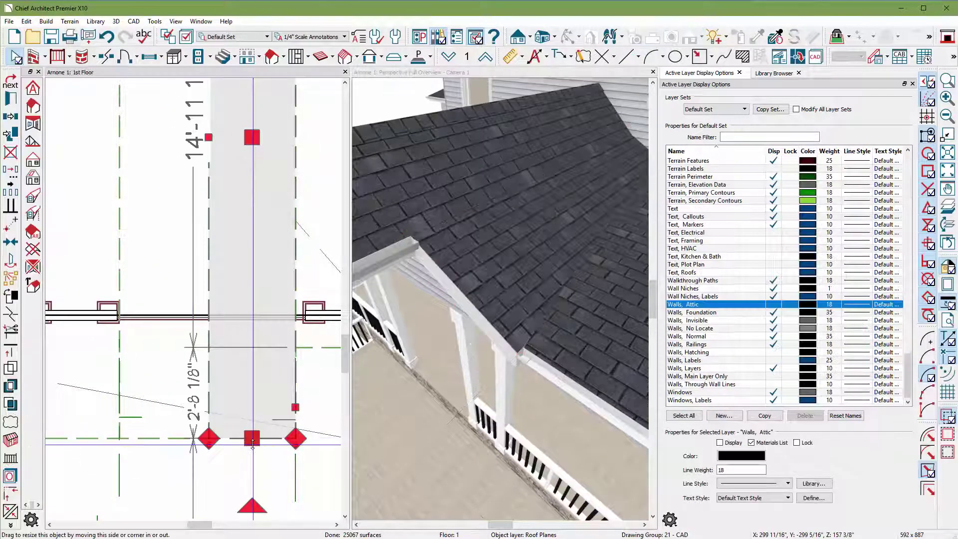
pyautogui.moveTo(257, 425); pyautogui.dragTo(321, 347)
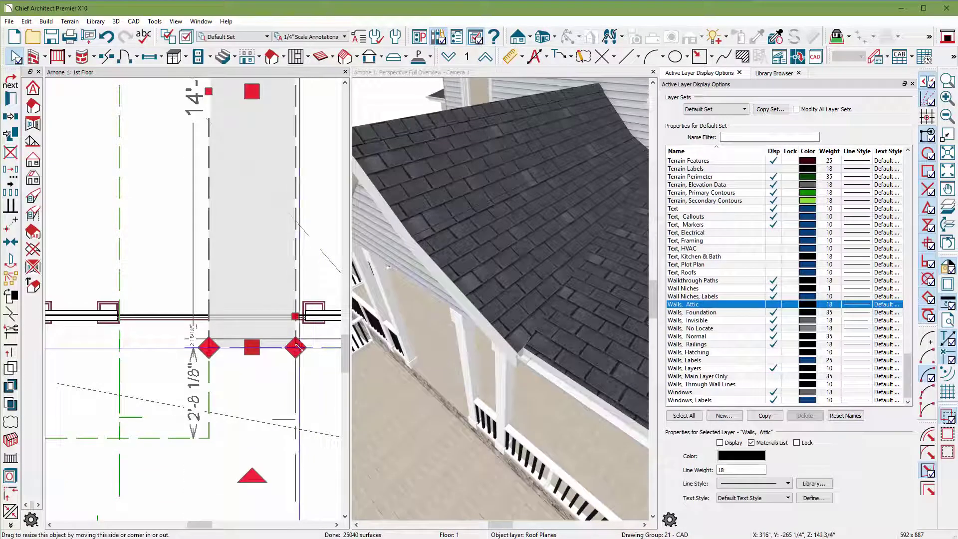
pyautogui.click(171, 435)
pyautogui.moveTo(209, 438); pyautogui.dragTo(250, 347)
# Pull the roof plane's bottom edge up in plan to meet the wall
pyautogui.scroll(-2, 257, 406)
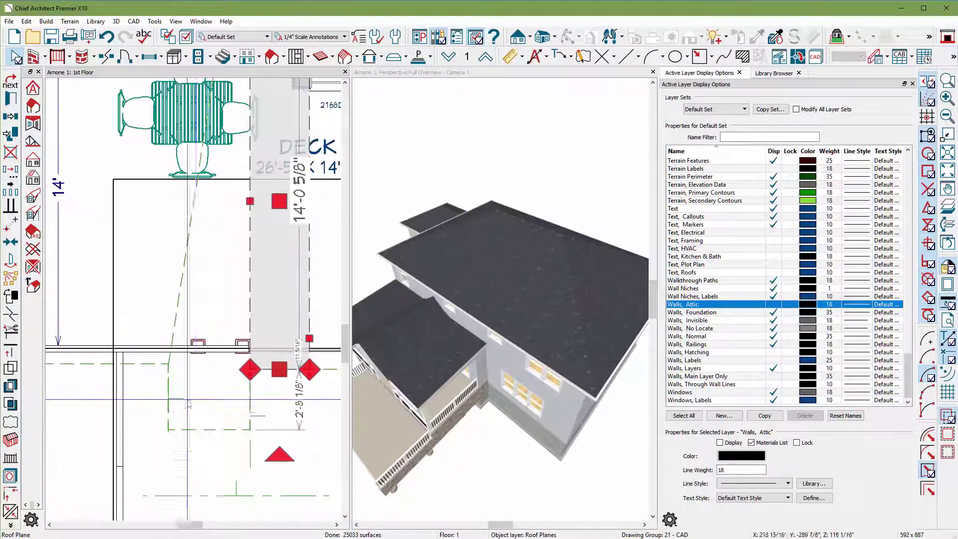
pyautogui.scroll(2, 199, 419)
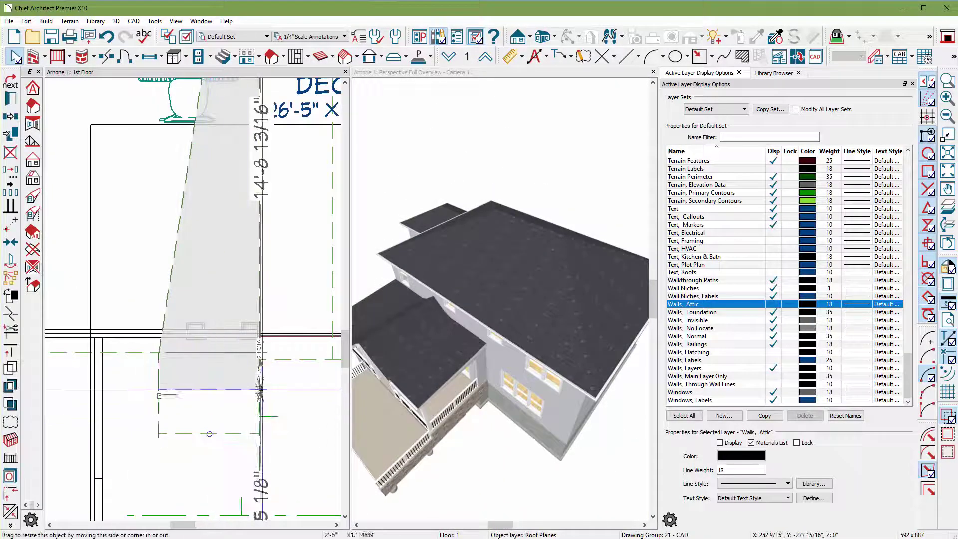
pyautogui.moveTo(260, 394); pyautogui.dragTo(288, 361)
# Orbit the 3D view to face the porch gable and open its roof plane's Roof Plane Specification
pyautogui.click(537, 79)
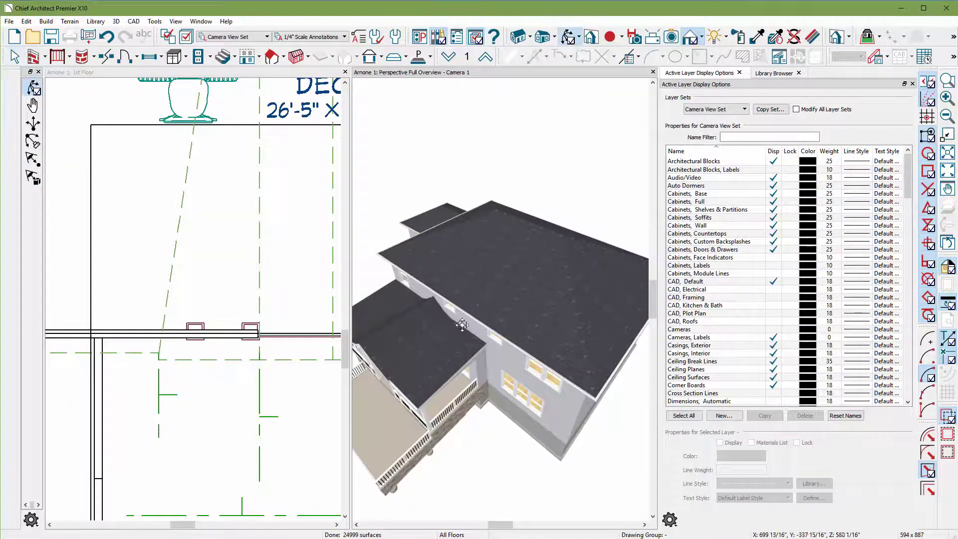
pyautogui.moveTo(462, 324)
pyautogui.mouseDown()
pyautogui.moveTo(530, 263)
pyautogui.moveTo(484, 248)
pyautogui.moveTo(501, 280)
pyautogui.moveTo(462, 335)
pyautogui.mouseUp()
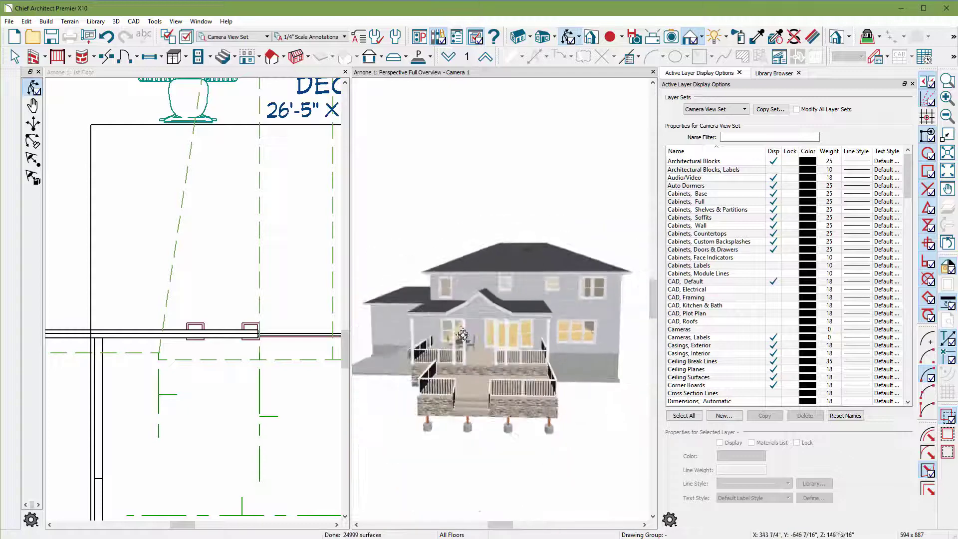
pyautogui.scroll(8, 462, 335)
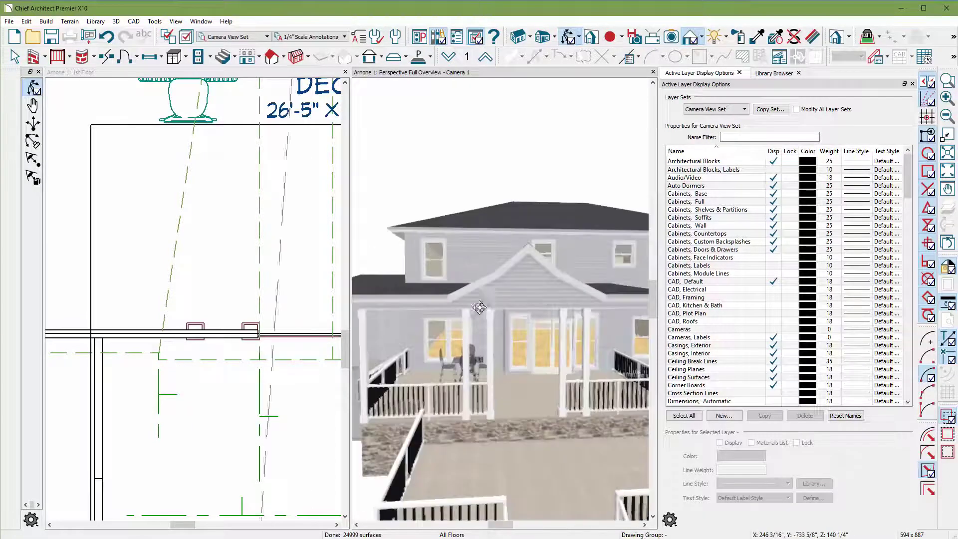
pyautogui.moveTo(478, 307); pyautogui.dragTo(484, 348)
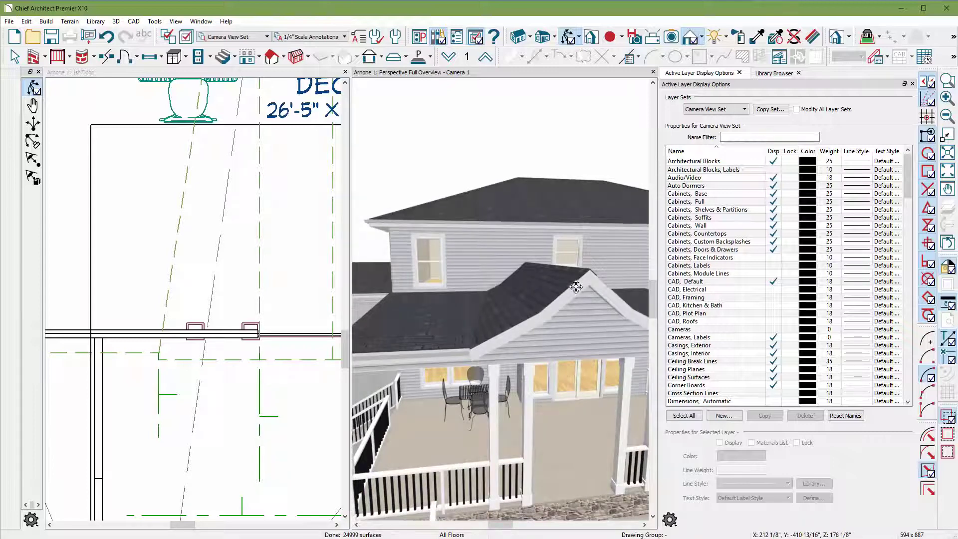
pyautogui.moveTo(525, 342); pyautogui.dragTo(548, 352)
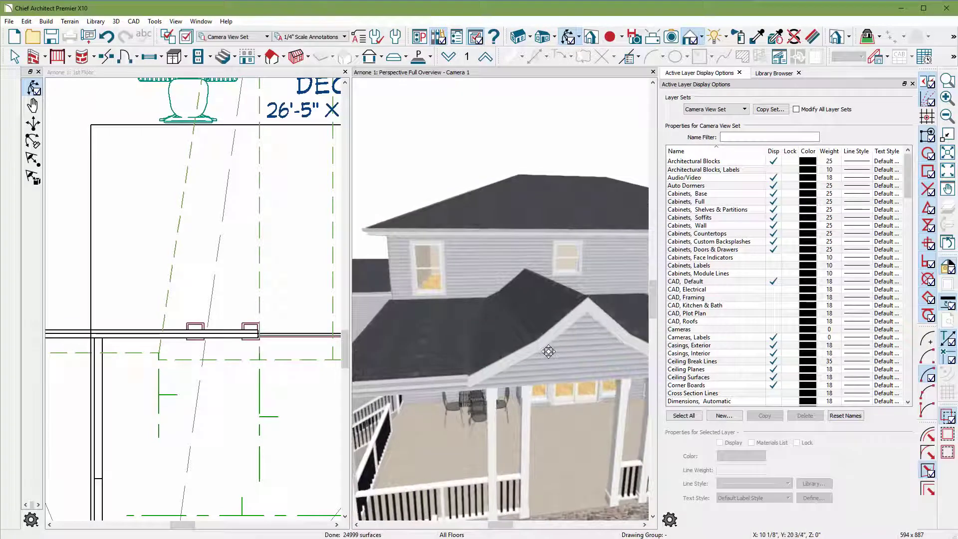
pyautogui.doubleClick(508, 347)
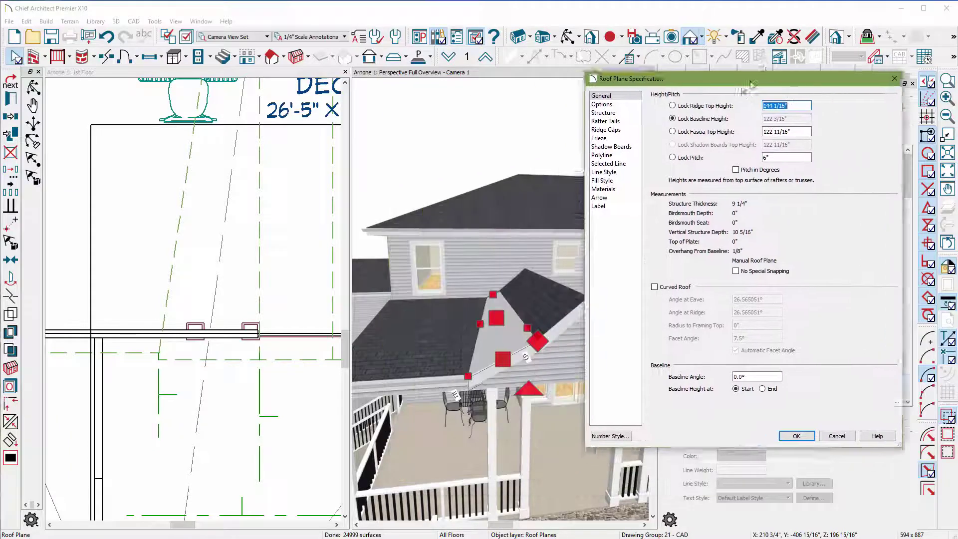
# Cancel the Roof Plane Specification dialog unchanged and deselect the porch roof plane
pyautogui.moveTo(554, 120); pyautogui.dragTo(771, 69)
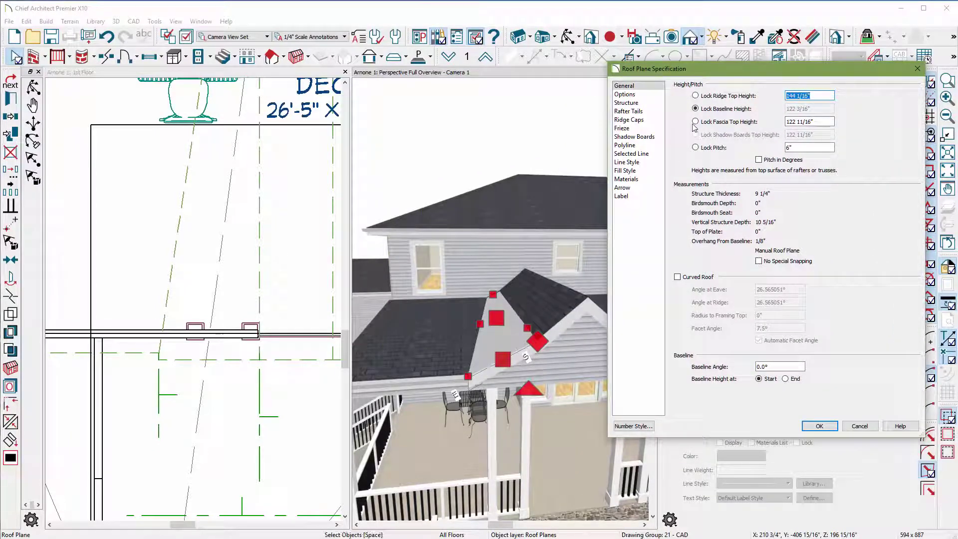
pyautogui.click(858, 425)
pyautogui.click(460, 151)
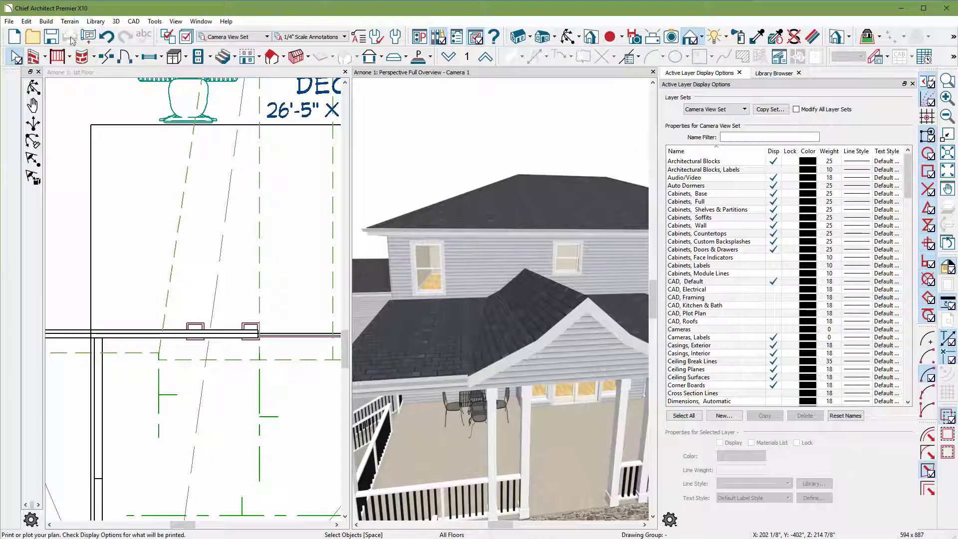